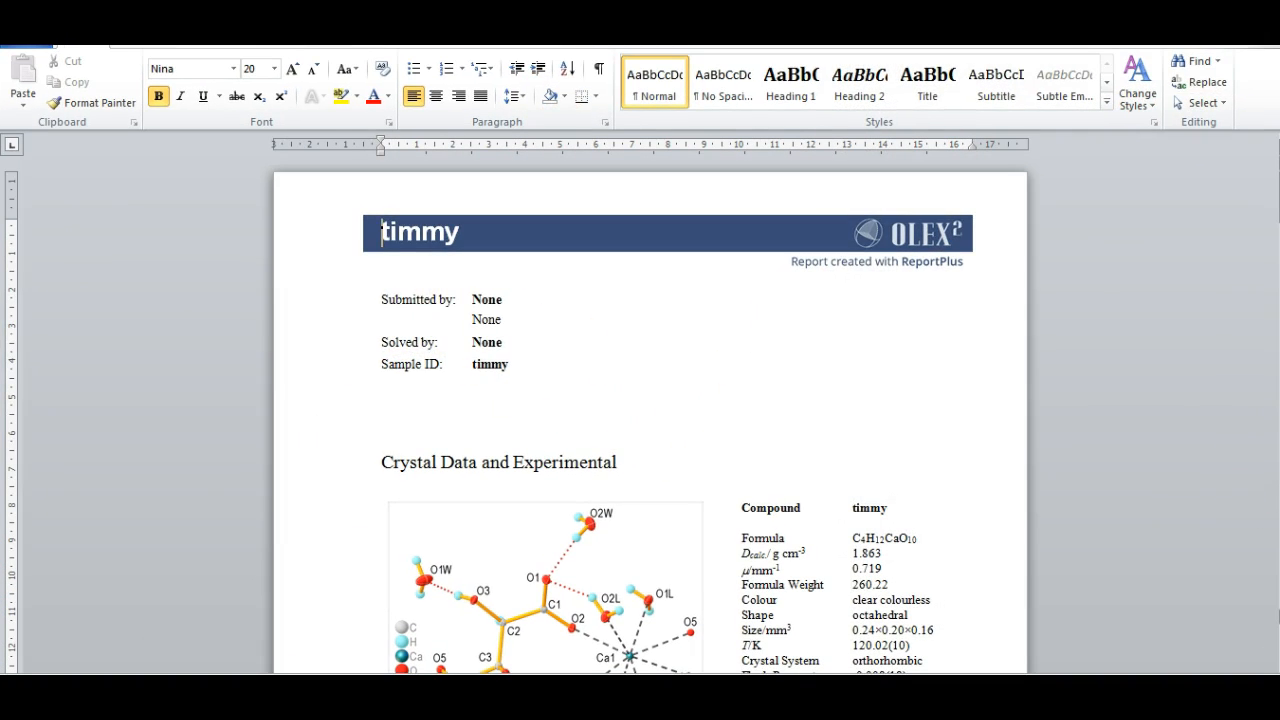
Read through the timmy report from the crystal data summary to the citations, and return to its beginning.
scroll(650, 415, "down", 5)
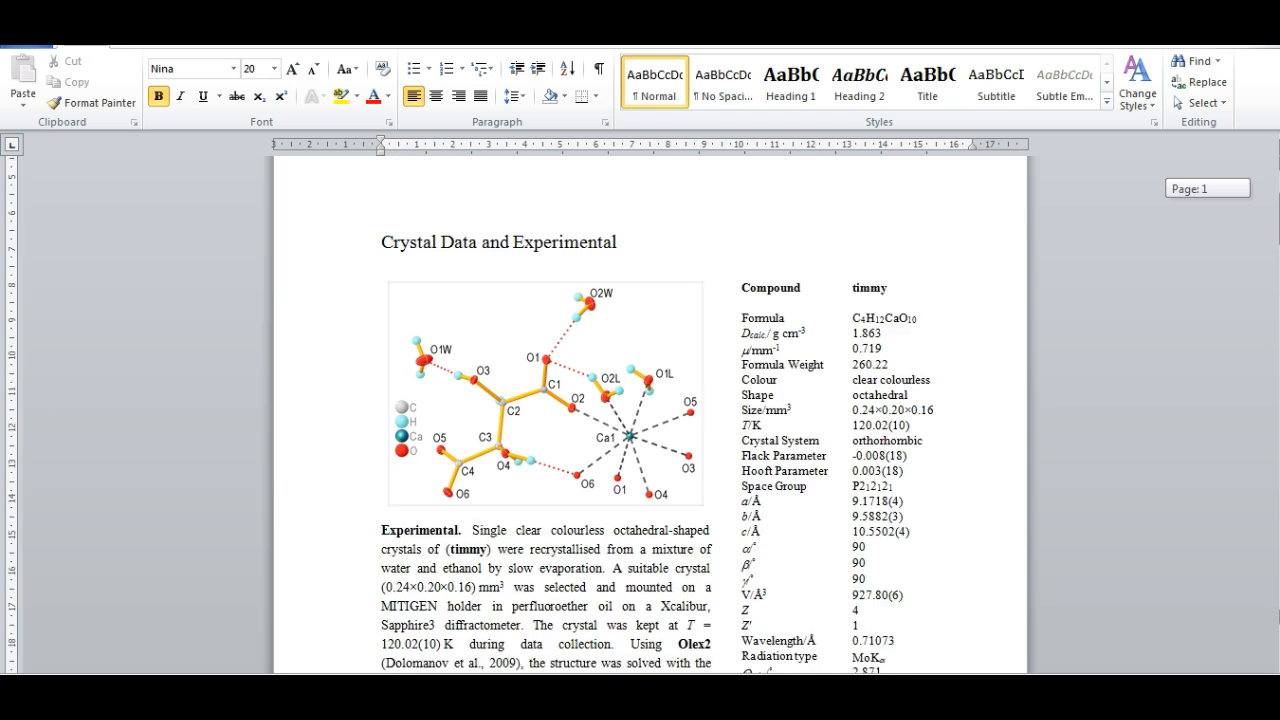
scroll(650, 415, "down", 4)
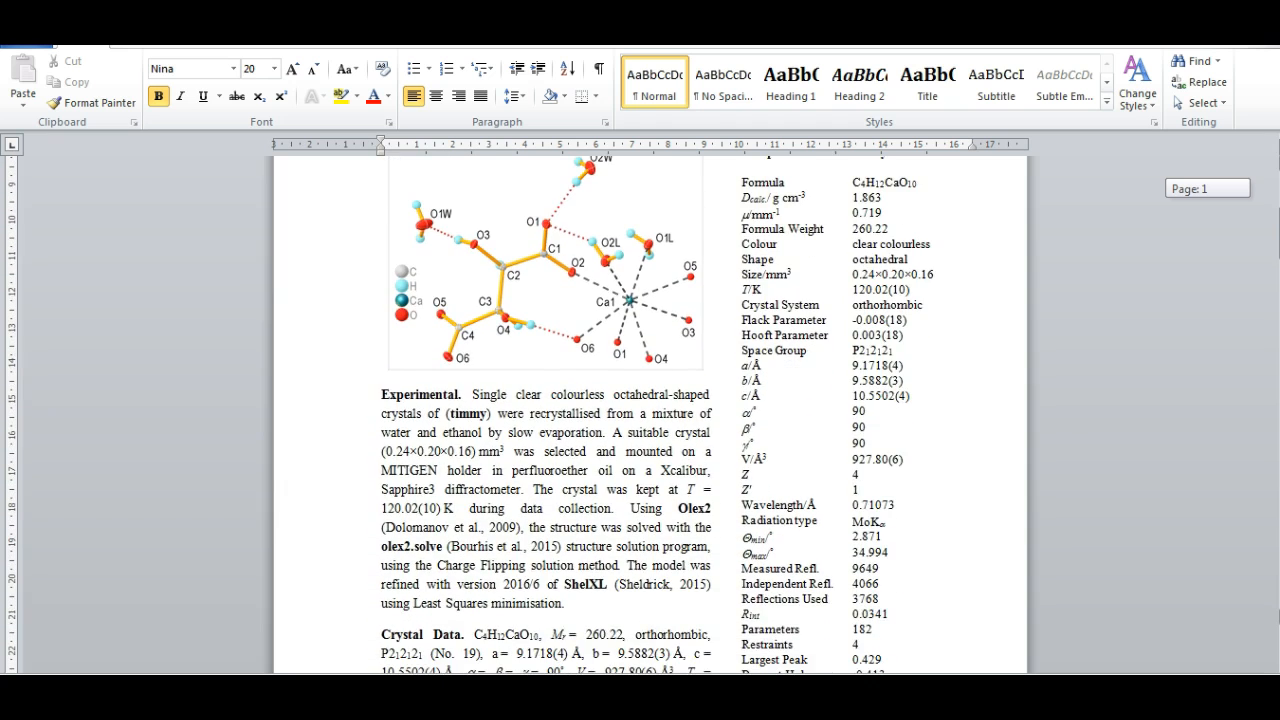
scroll(650, 415, "down", 6)
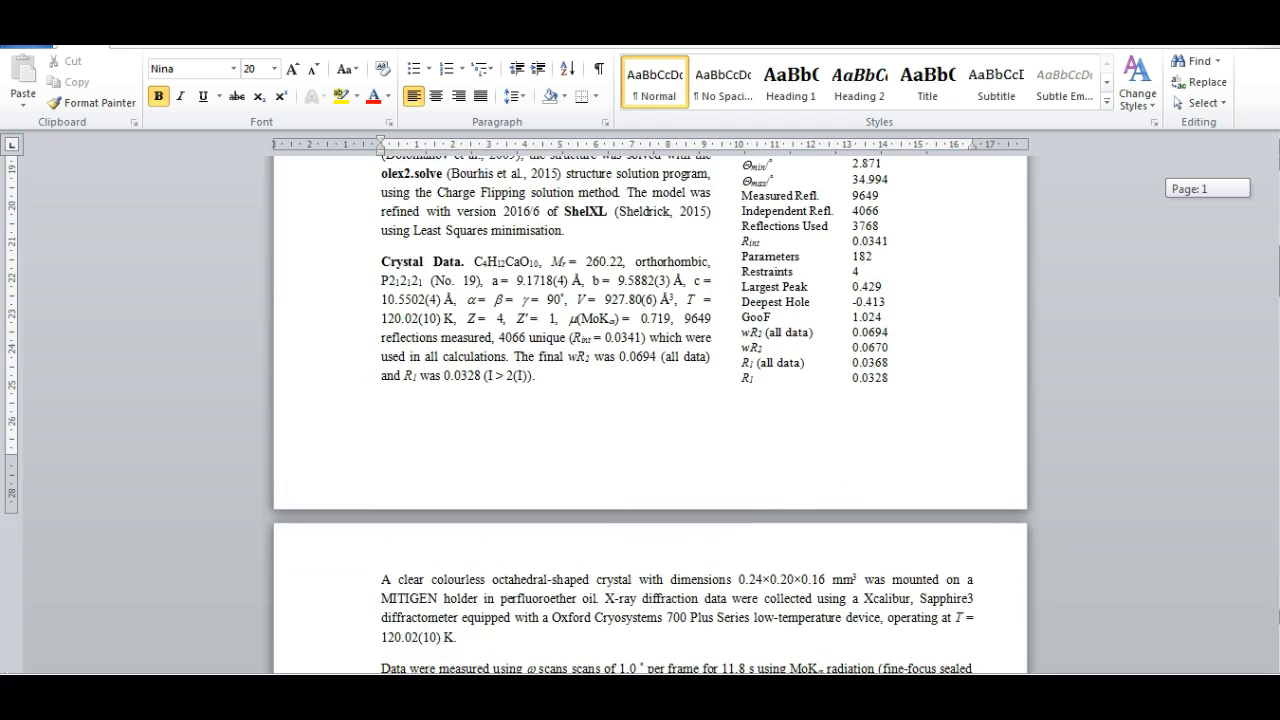
scroll(650, 415, "down", 5)
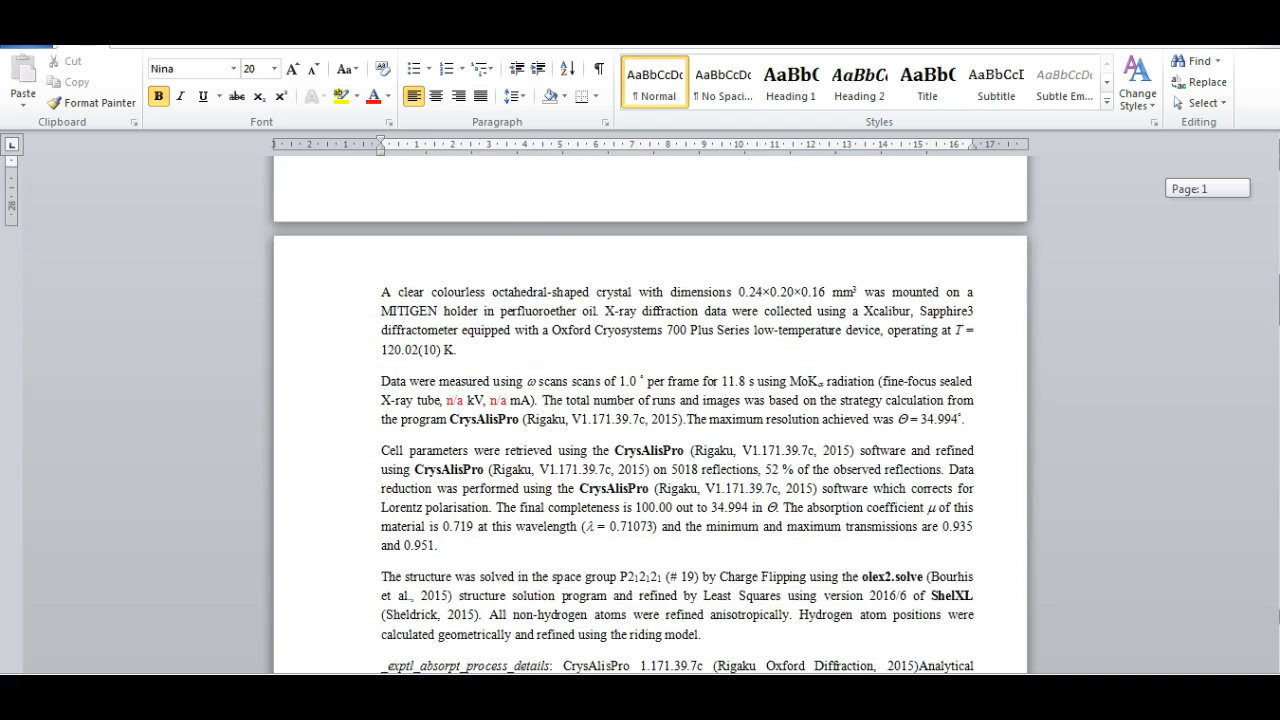
scroll(650, 415, "down", 2)
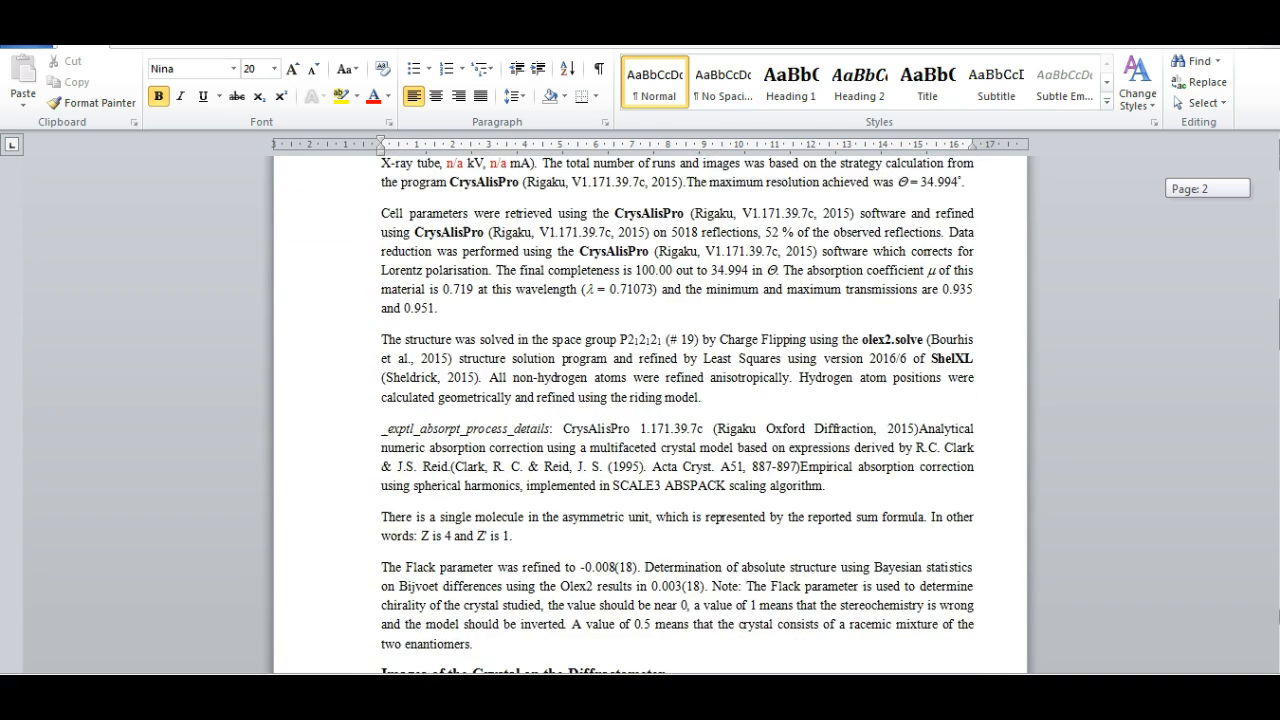
scroll(650, 415, "down", 11)
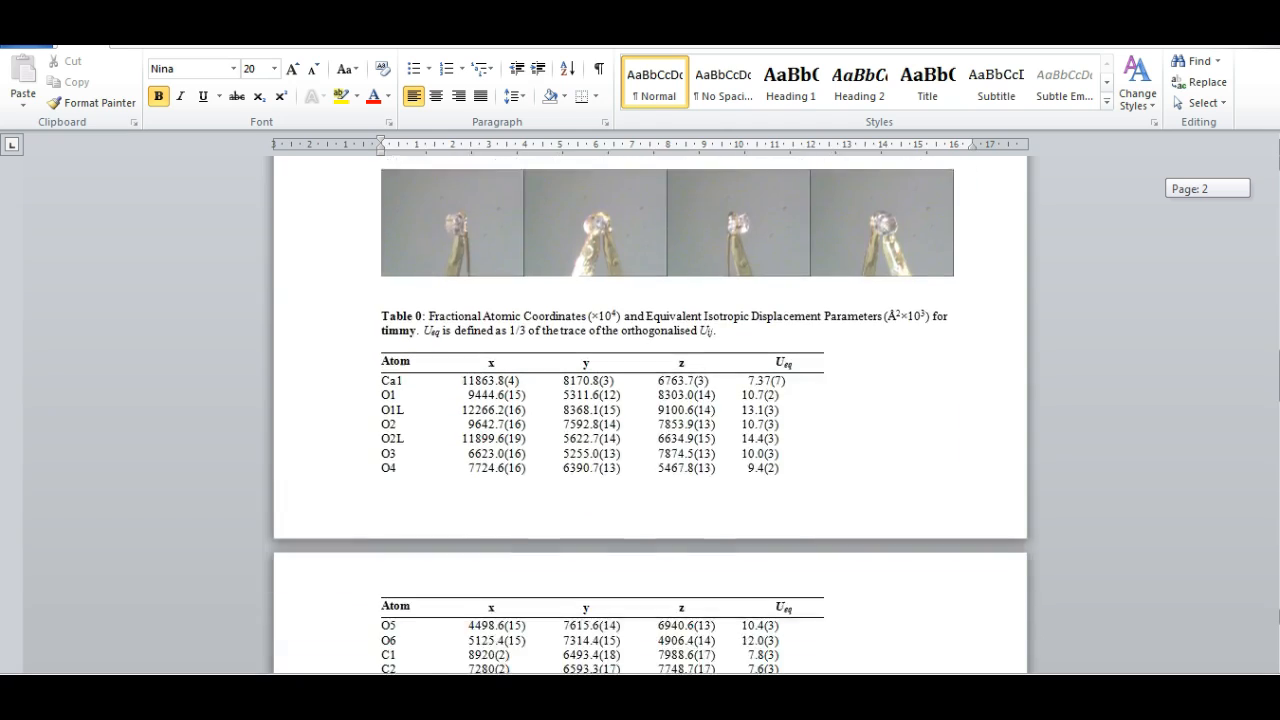
scroll(650, 415, "down", 12)
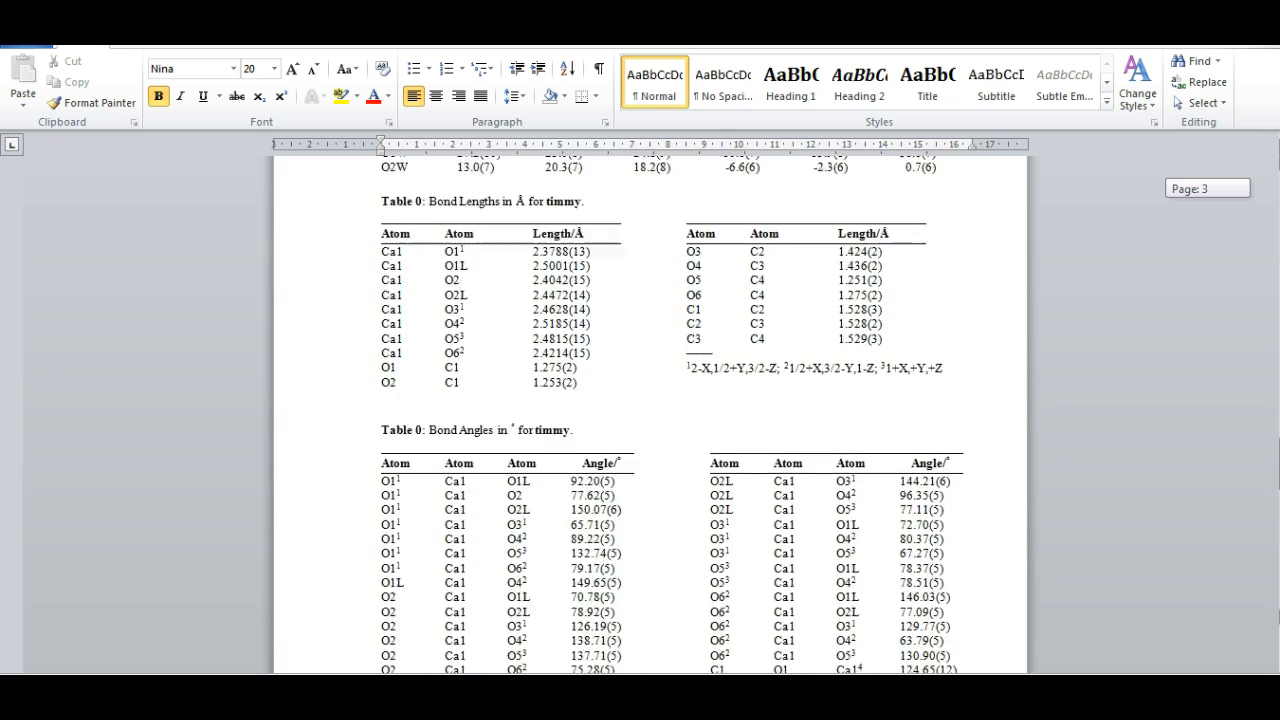
scroll(1275, 505, "down", 7)
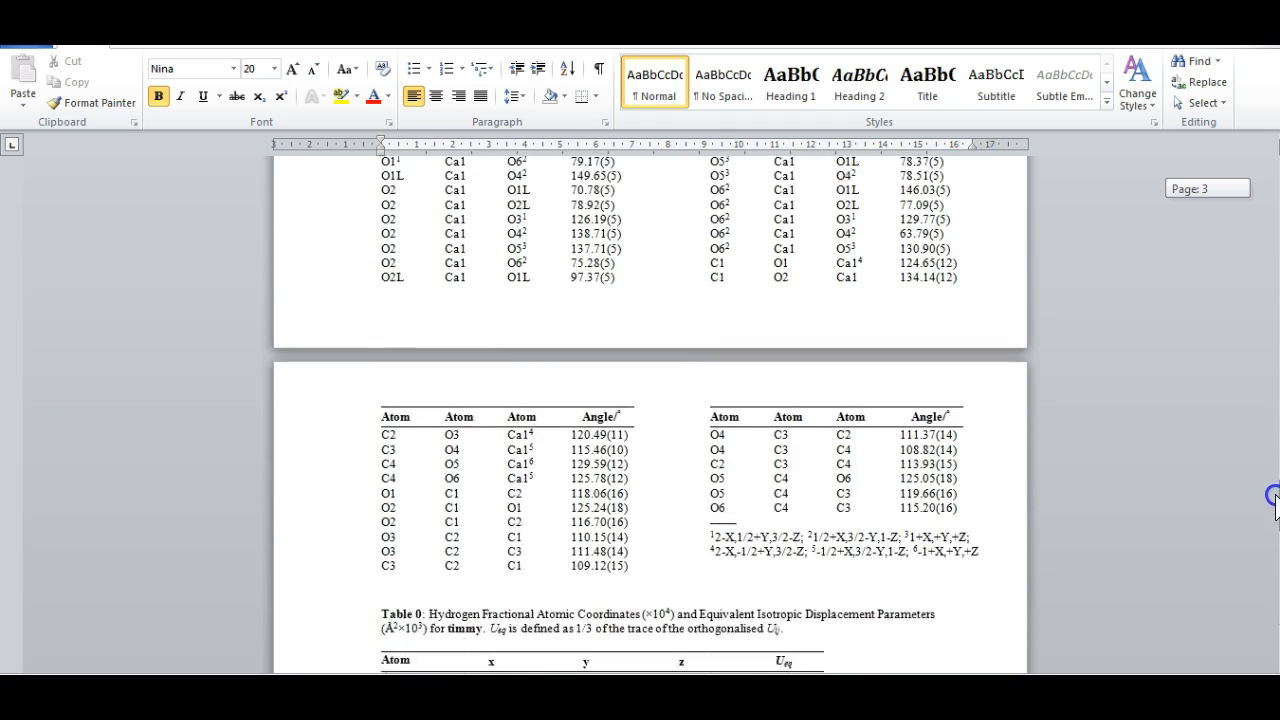
scroll(1275, 505, "down", 7)
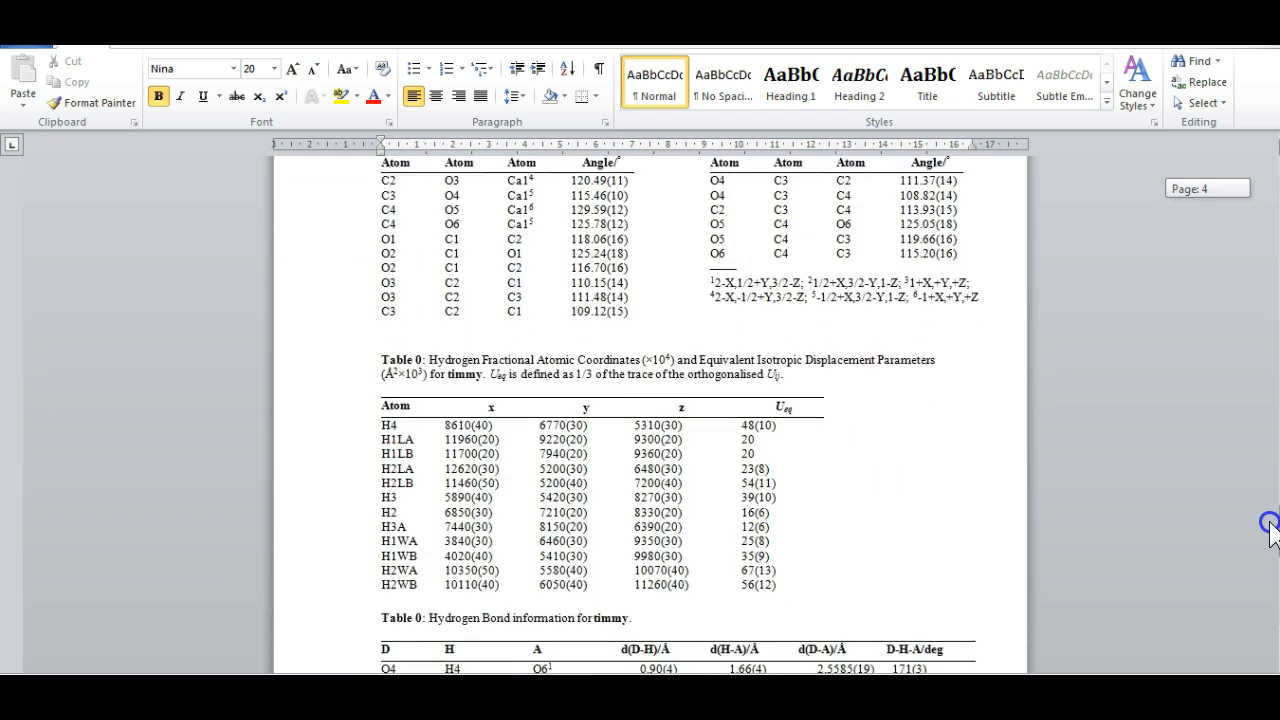
scroll(1265, 545, "down", 2)
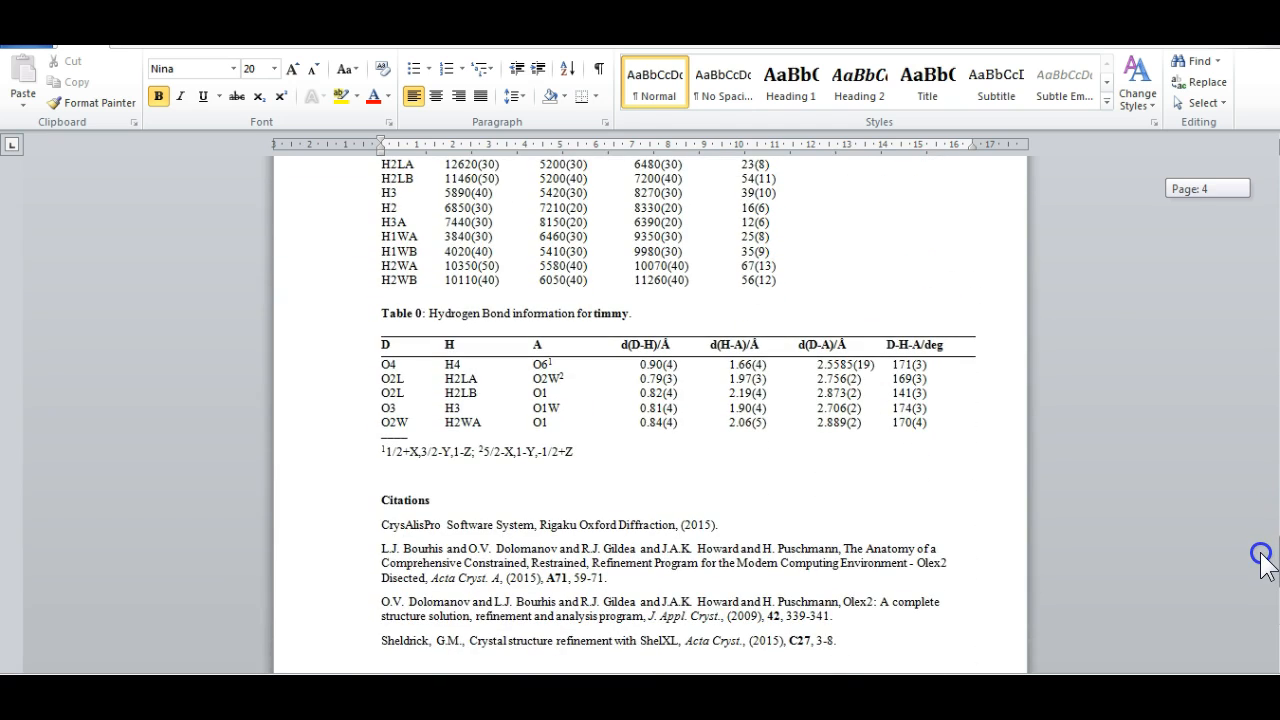
scroll(1262, 555, "up", 20)
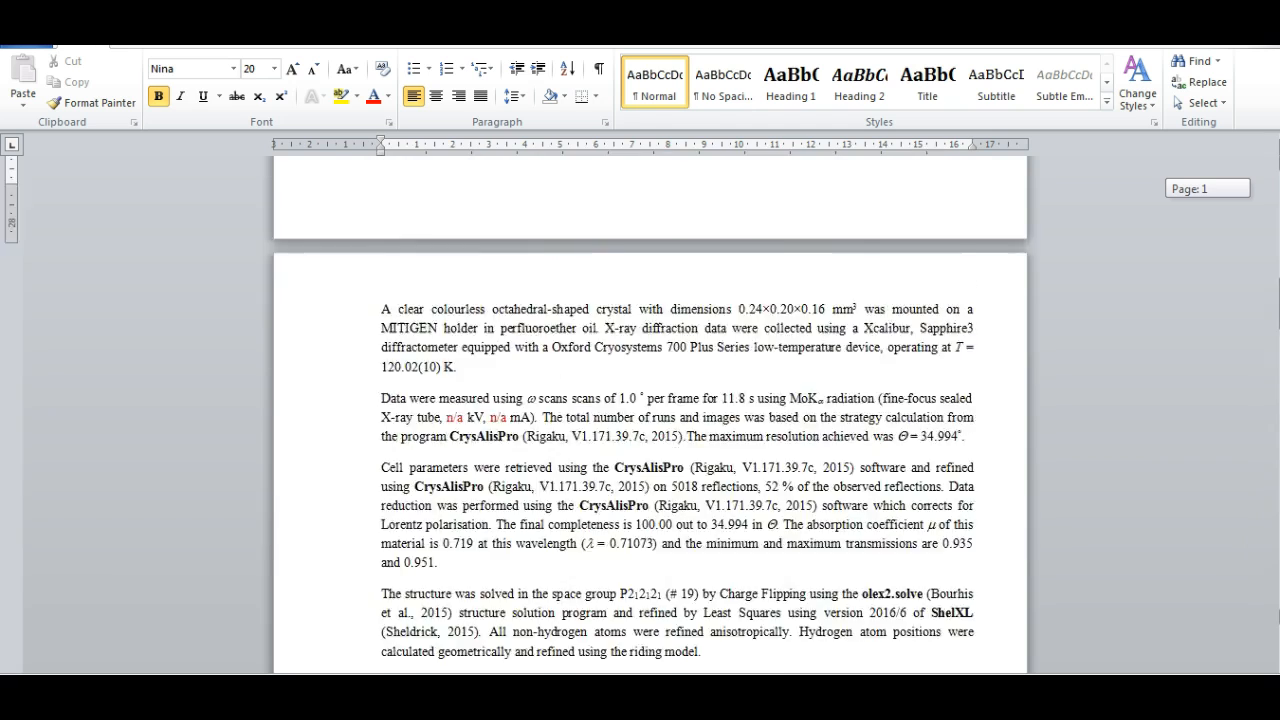
scroll(1265, 400, "up", 4)
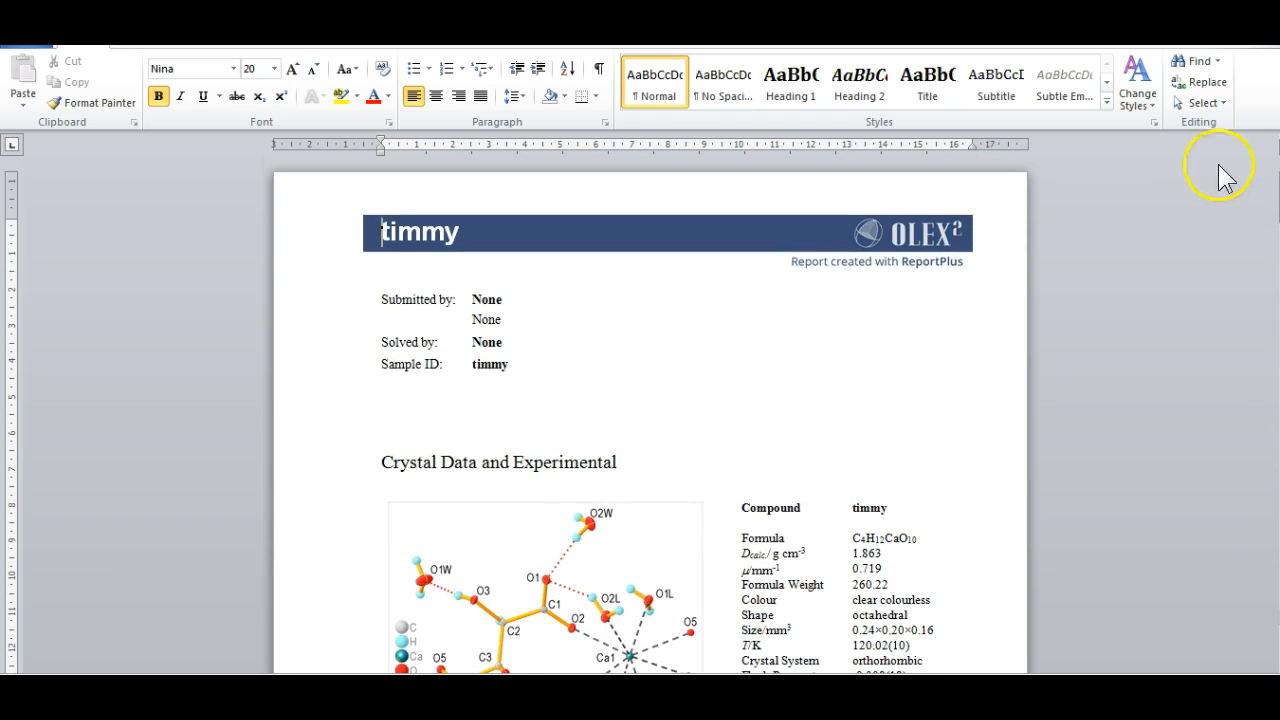
Save the timmy report in Word Document (*.docx) format in the Report folder, accepting the conversion to the new file format.
left_click(26, 45)
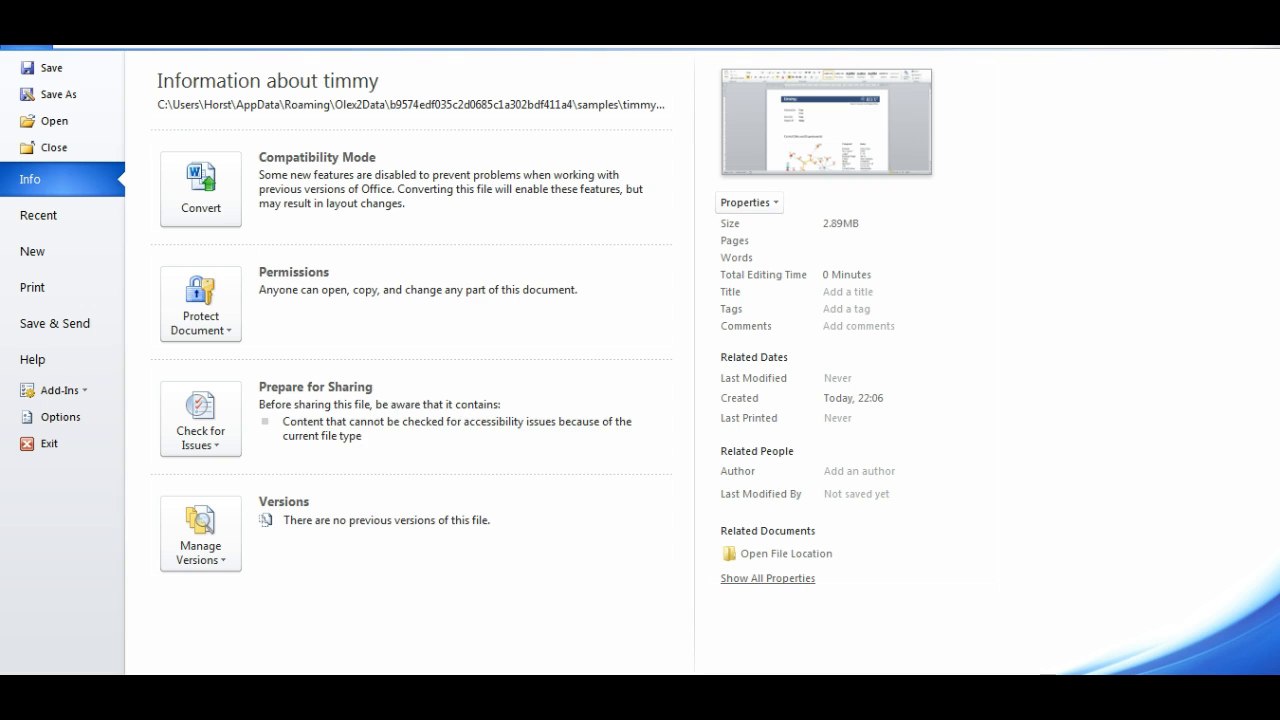
left_click(50, 94)
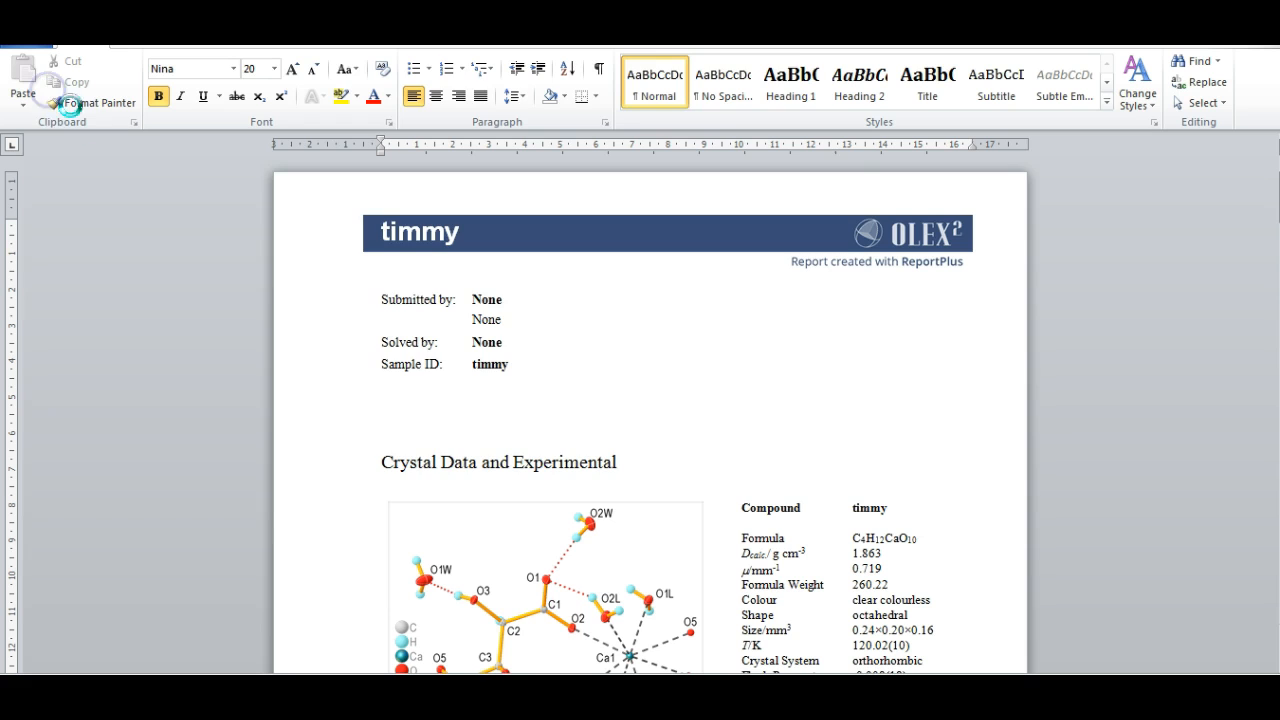
left_click(495, 397)
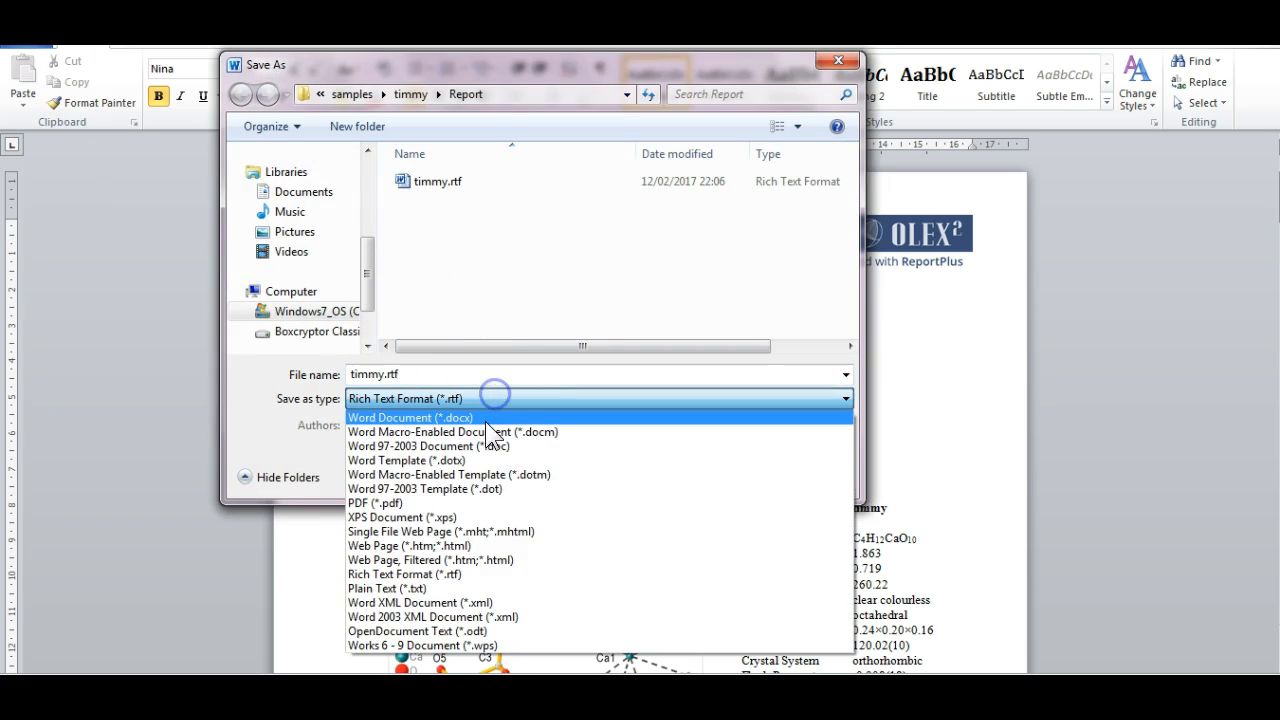
left_click(486, 412)
left_click(705, 545)
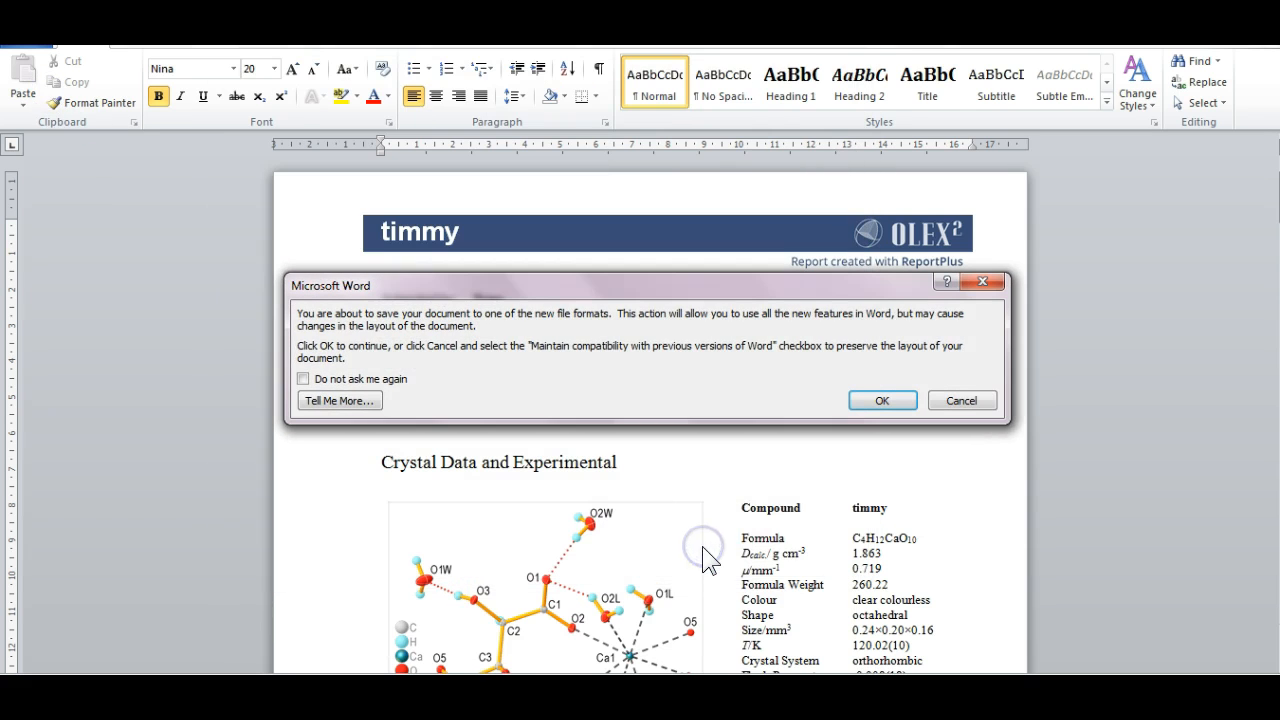
left_click(873, 403)
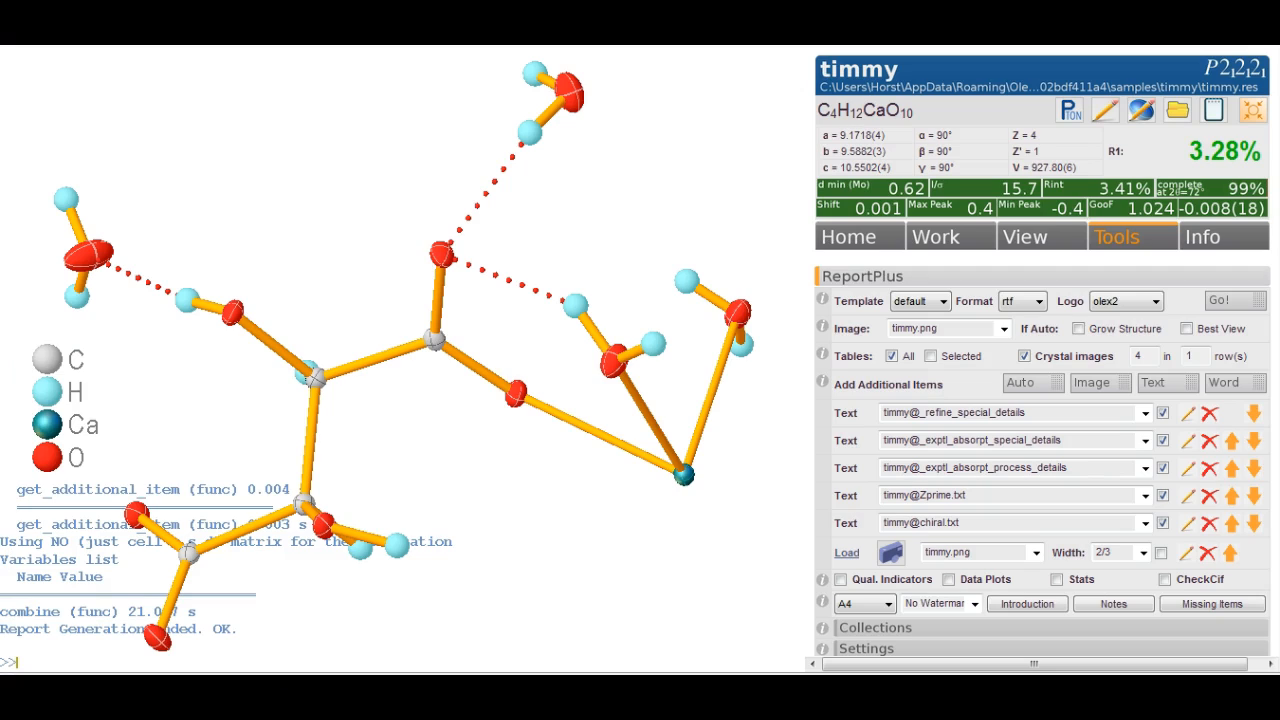
In Olex2, edit the ReportPlus local settings so that auto_convert_rtf_to_docx is True, and accept the parameters.
scroll(1250, 273, "down", 3)
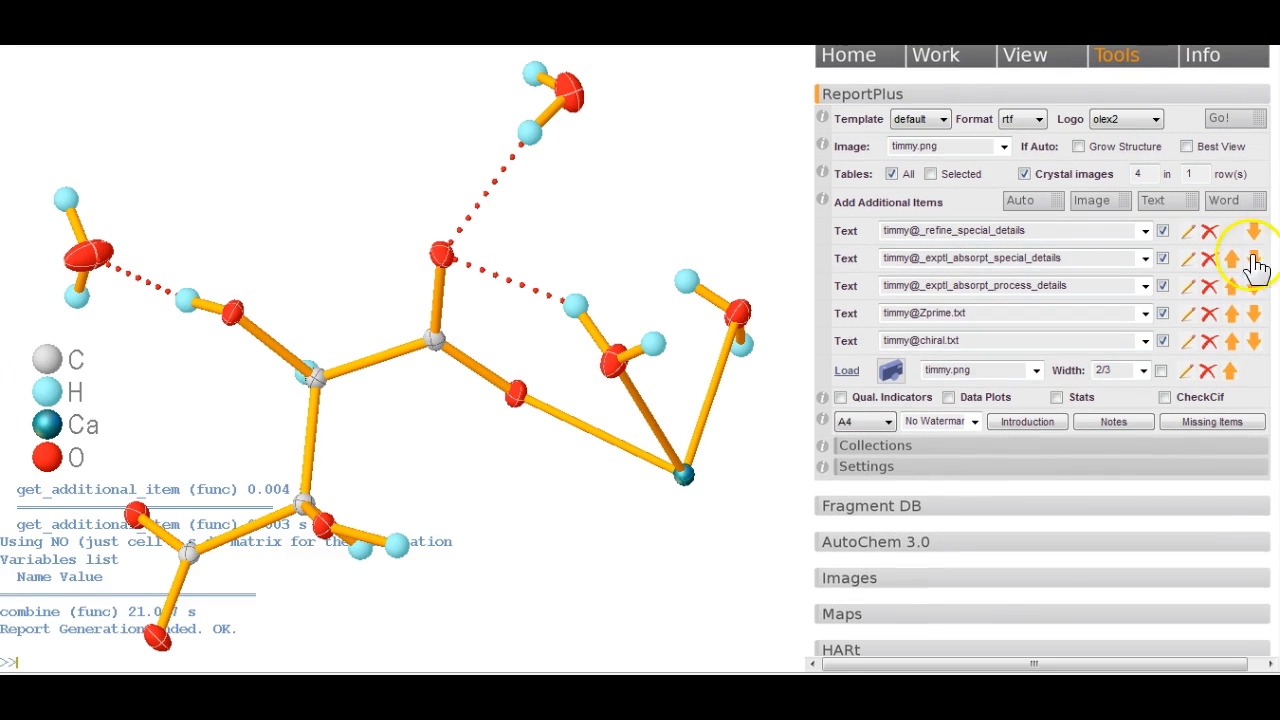
left_click(1057, 470)
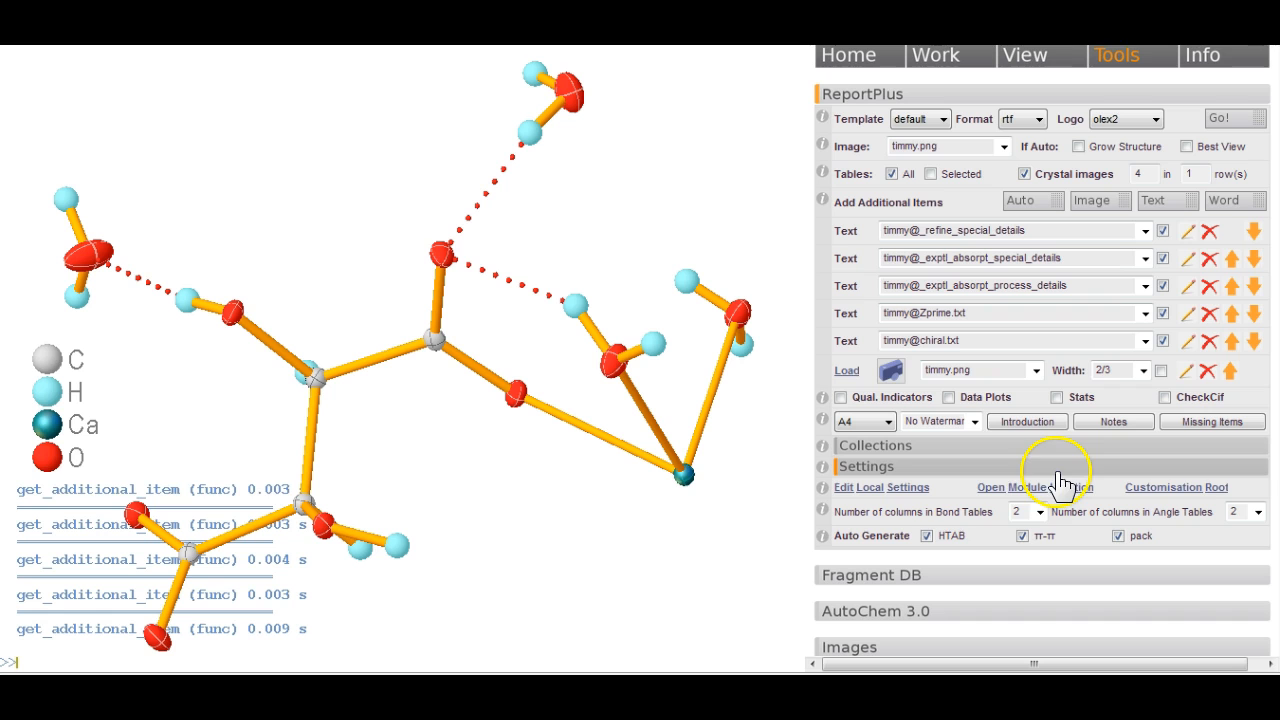
left_click(920, 495)
left_click_drag(1071, 206, 1066, 278)
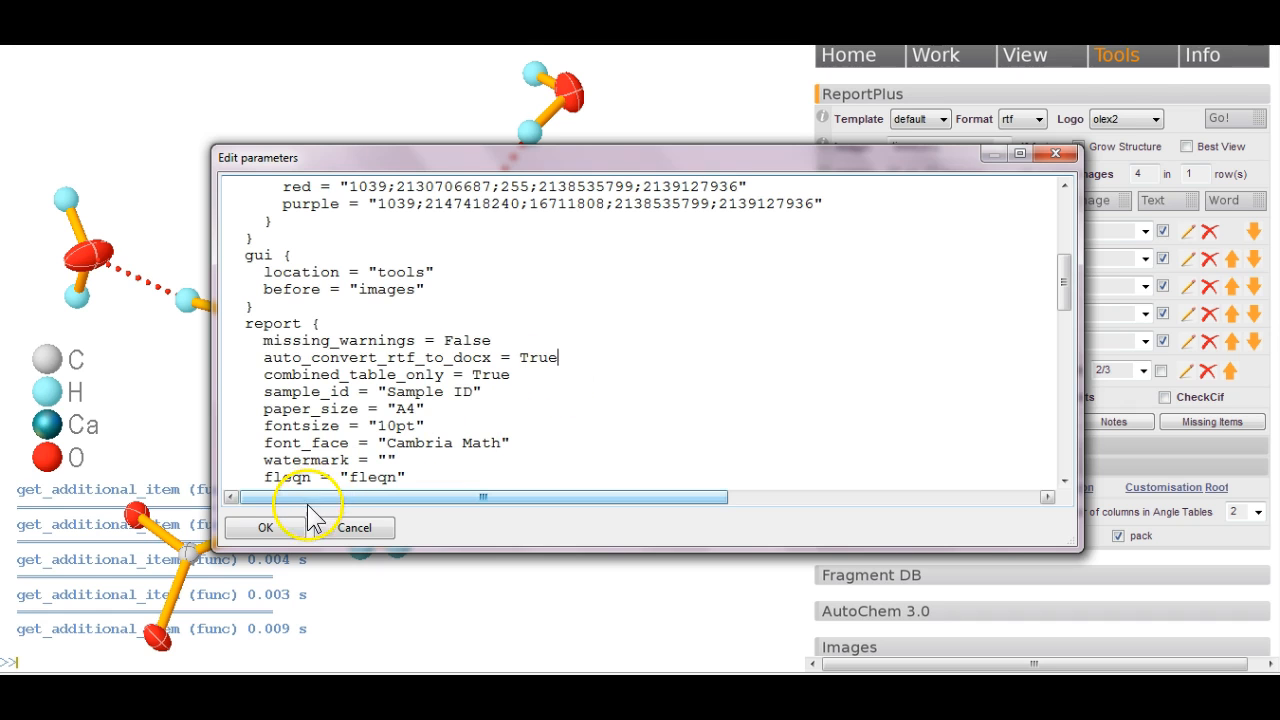
left_click(285, 530)
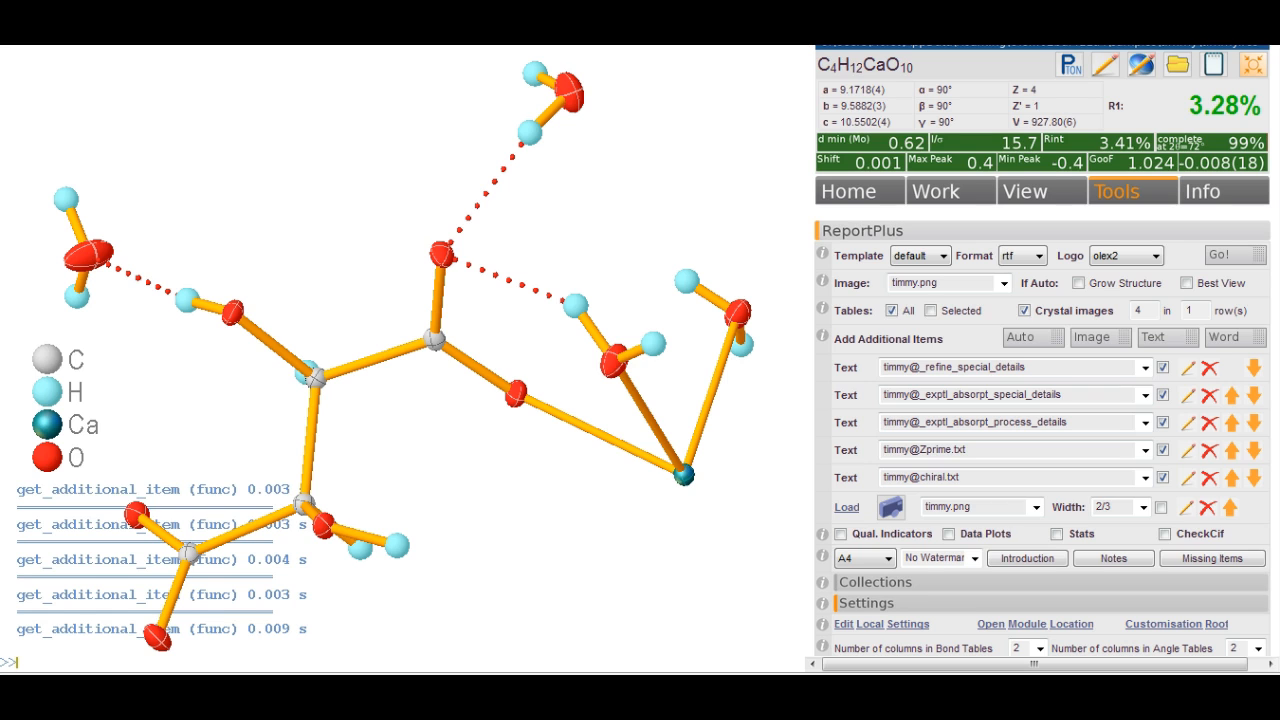
Look over the ReportPlus options and examine the available report template choices, including the one for a new template.
scroll(1042, 350, "up", 1)
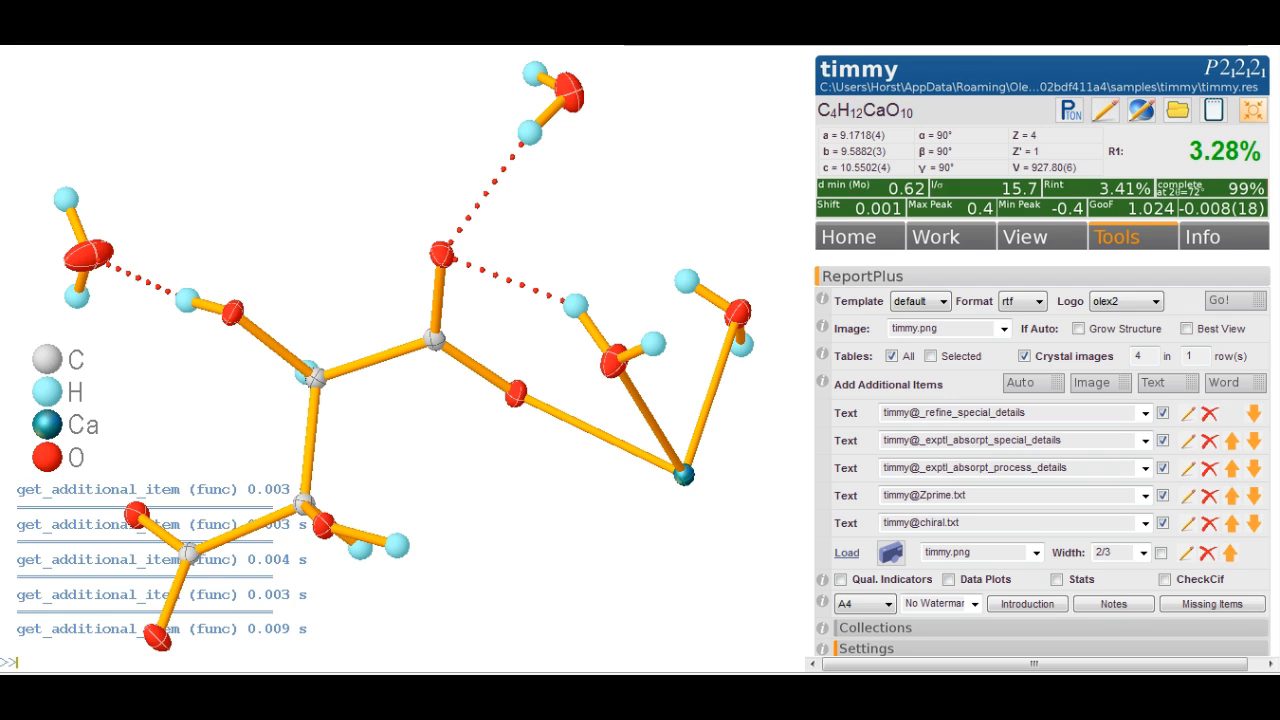
scroll(1042, 400, "down", 3)
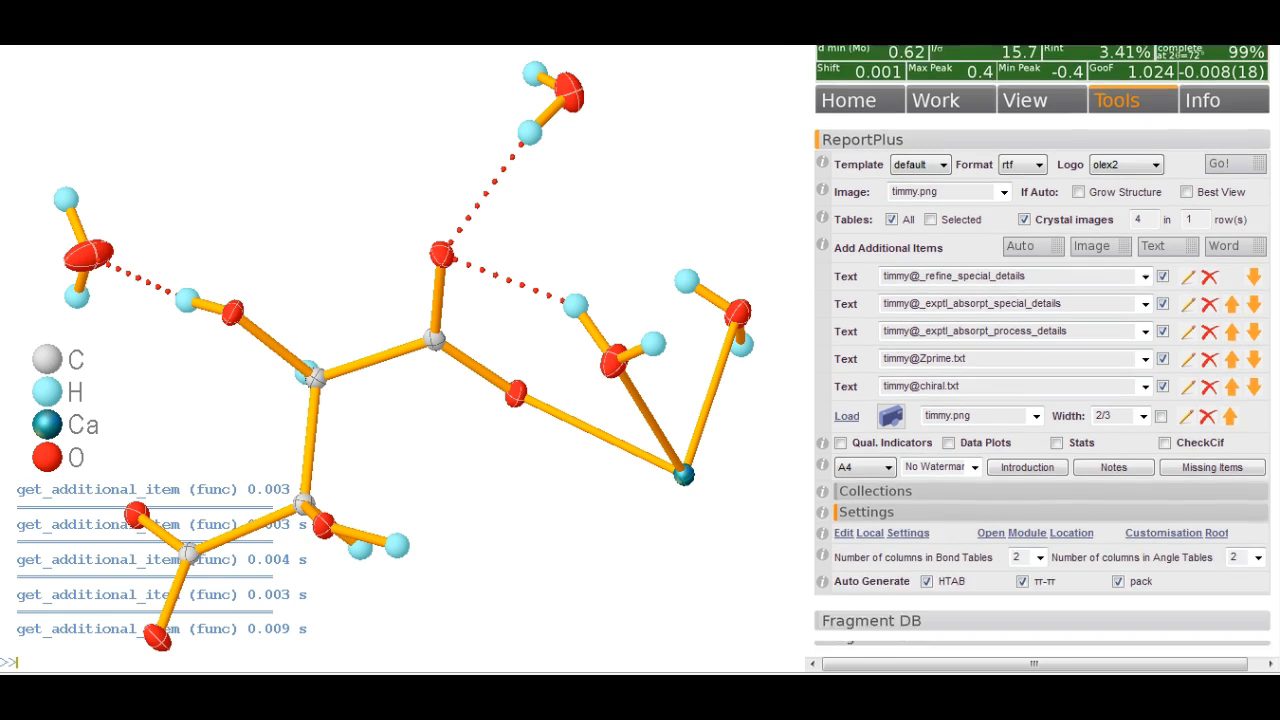
scroll(1042, 350, "up", 2)
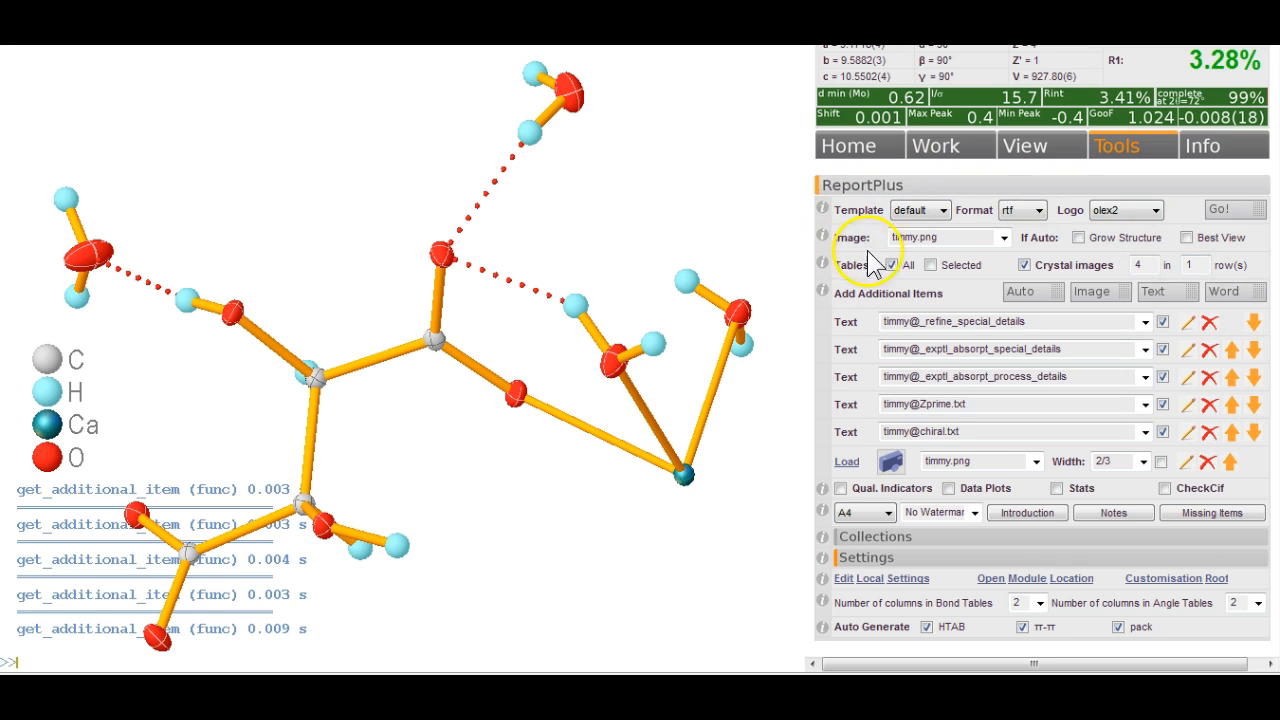
left_click(943, 212)
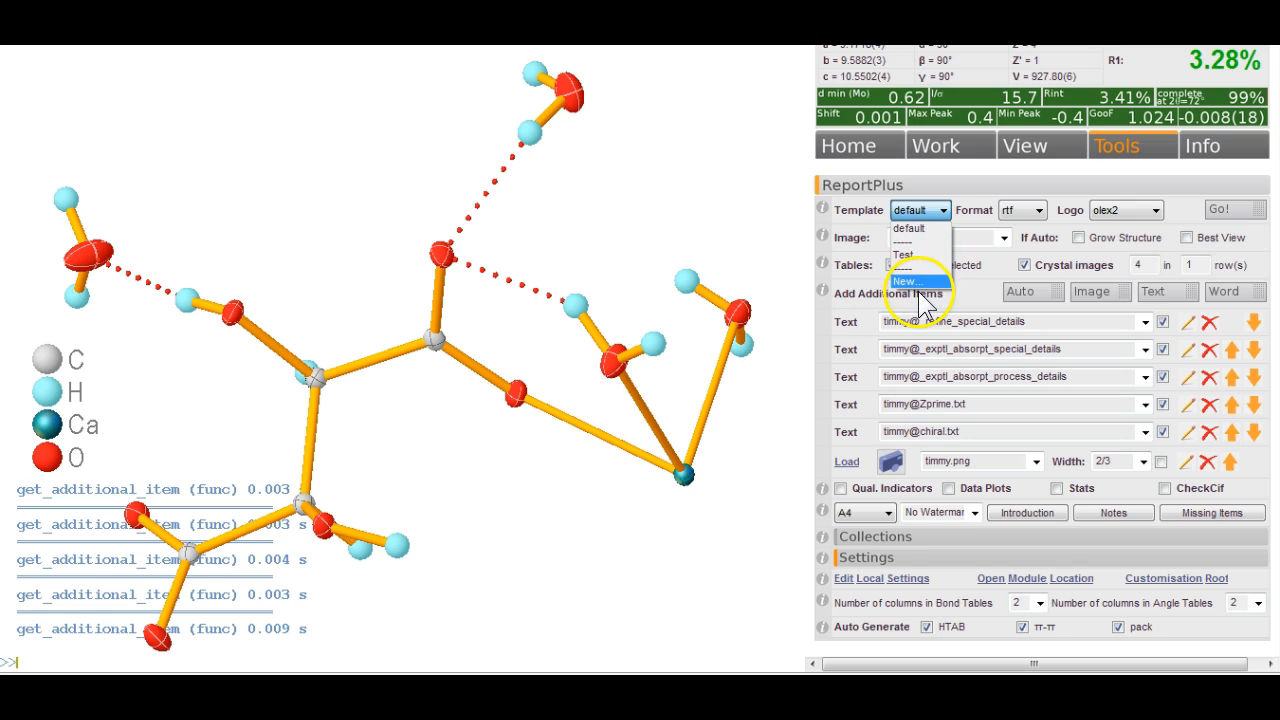
left_click(745, 250)
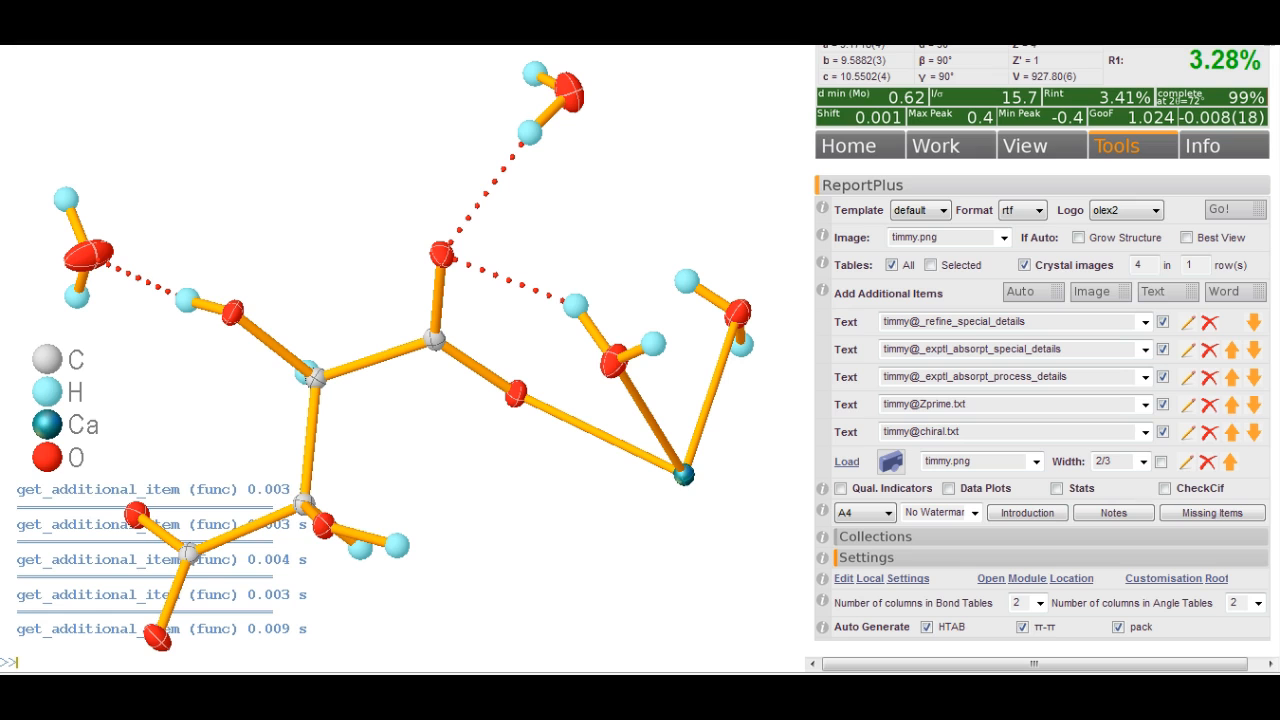
Fill in the report's missing CIF items with _diffrn_source_current 35 and _diffrn_source_voltage 50.
scroll(1042, 350, "down", 3)
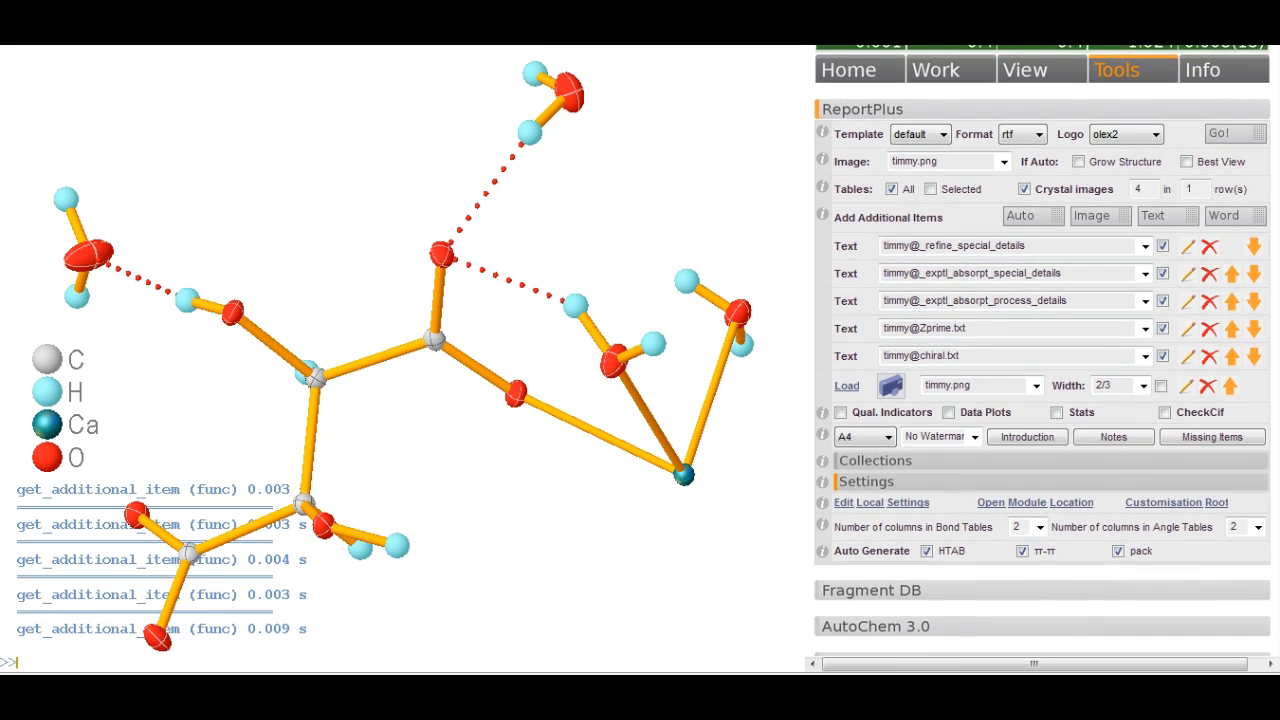
scroll(1042, 350, "down", 1)
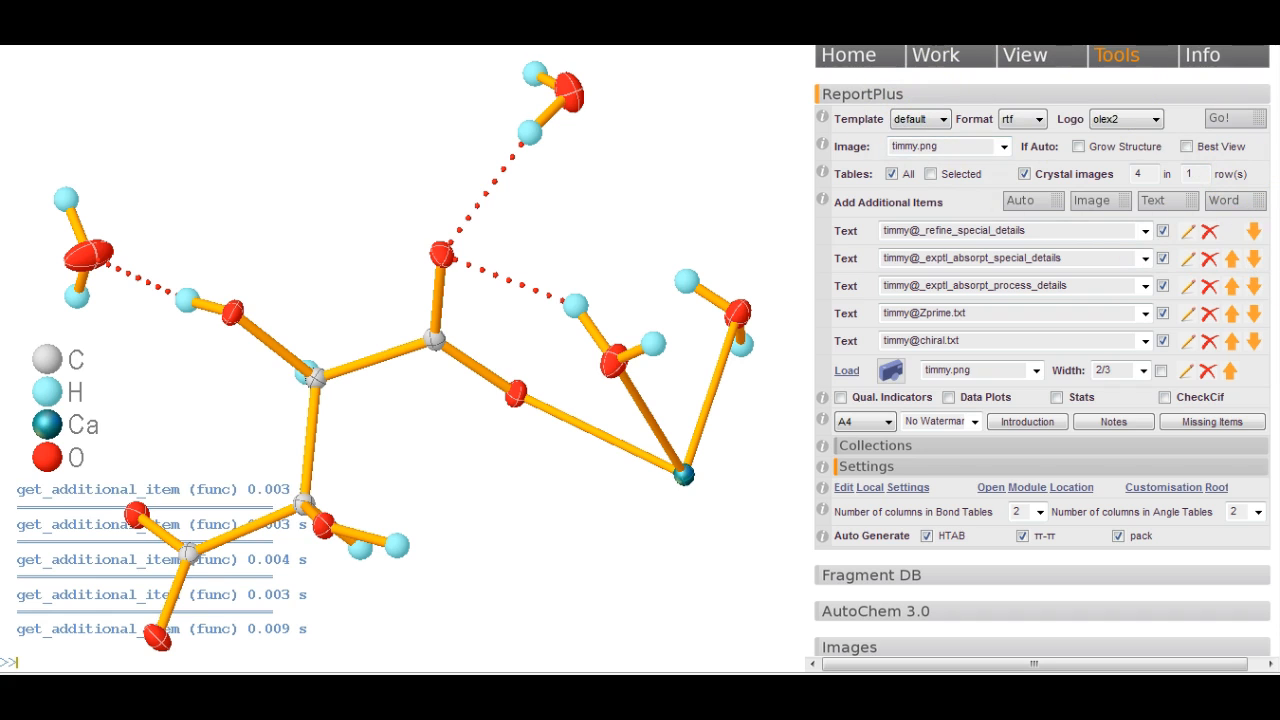
left_click(1213, 423)
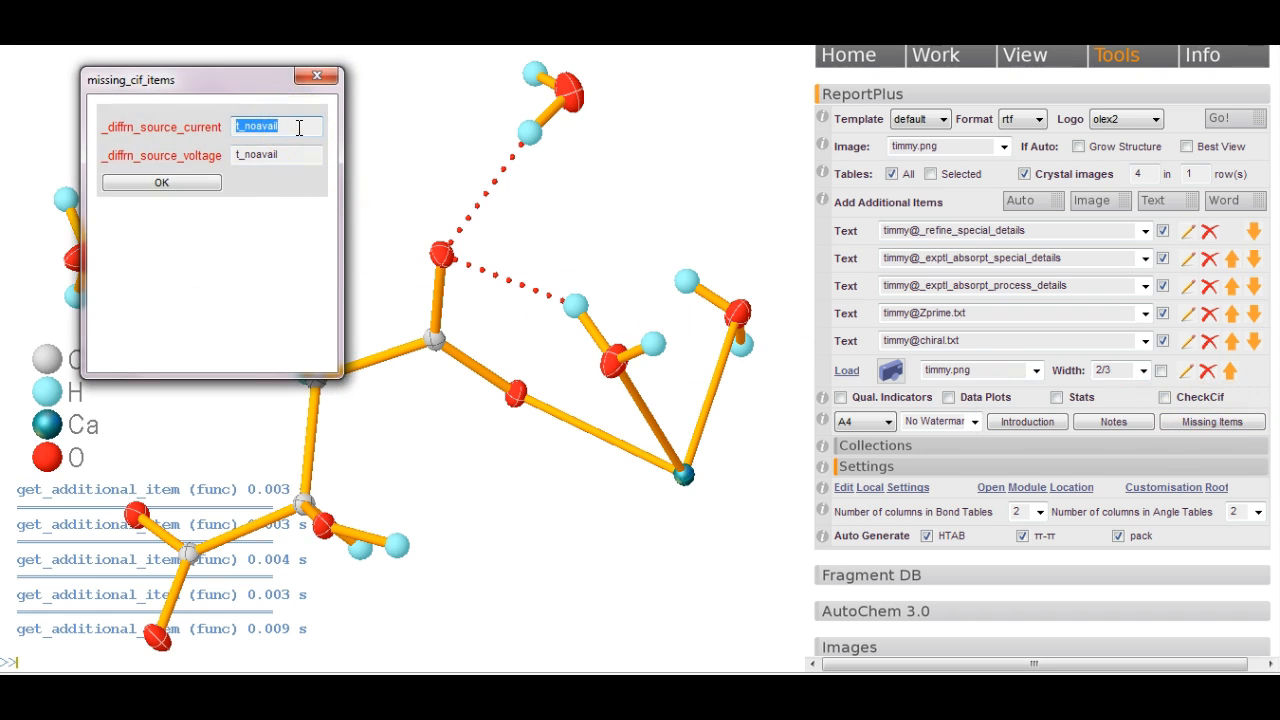
key("BackSpace")
key("Tab")
type("50")
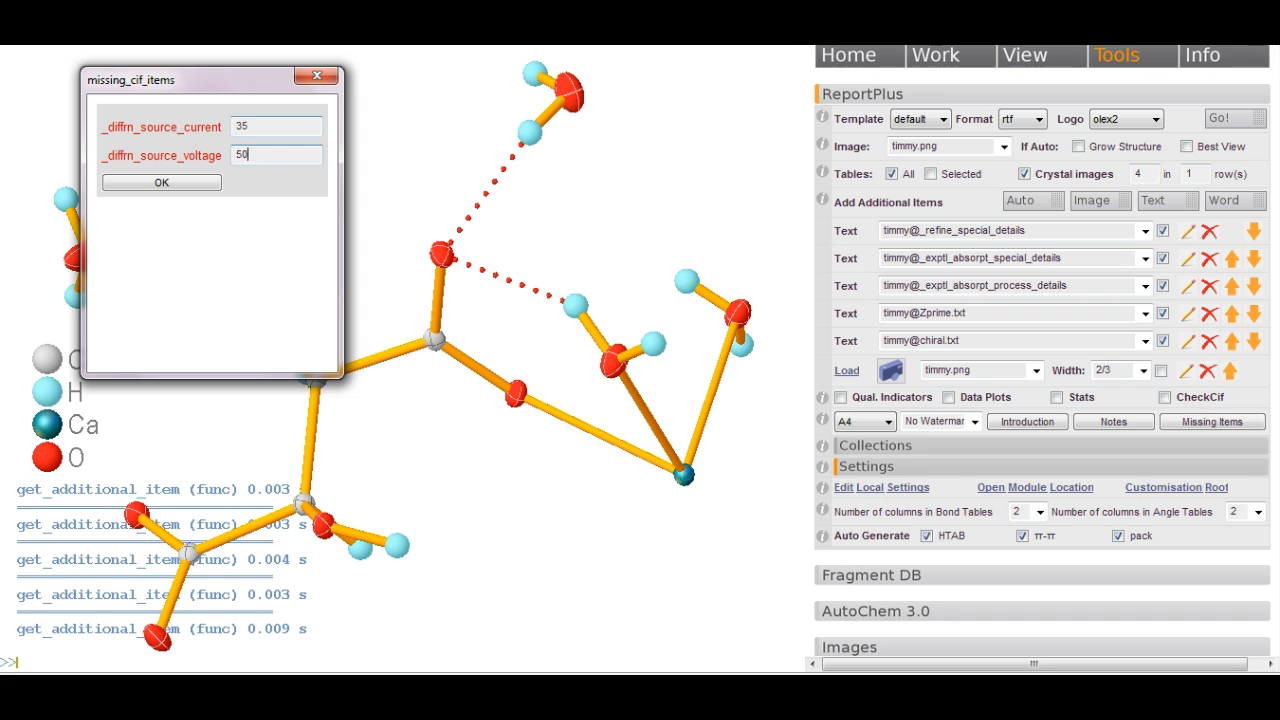
left_click(162, 184)
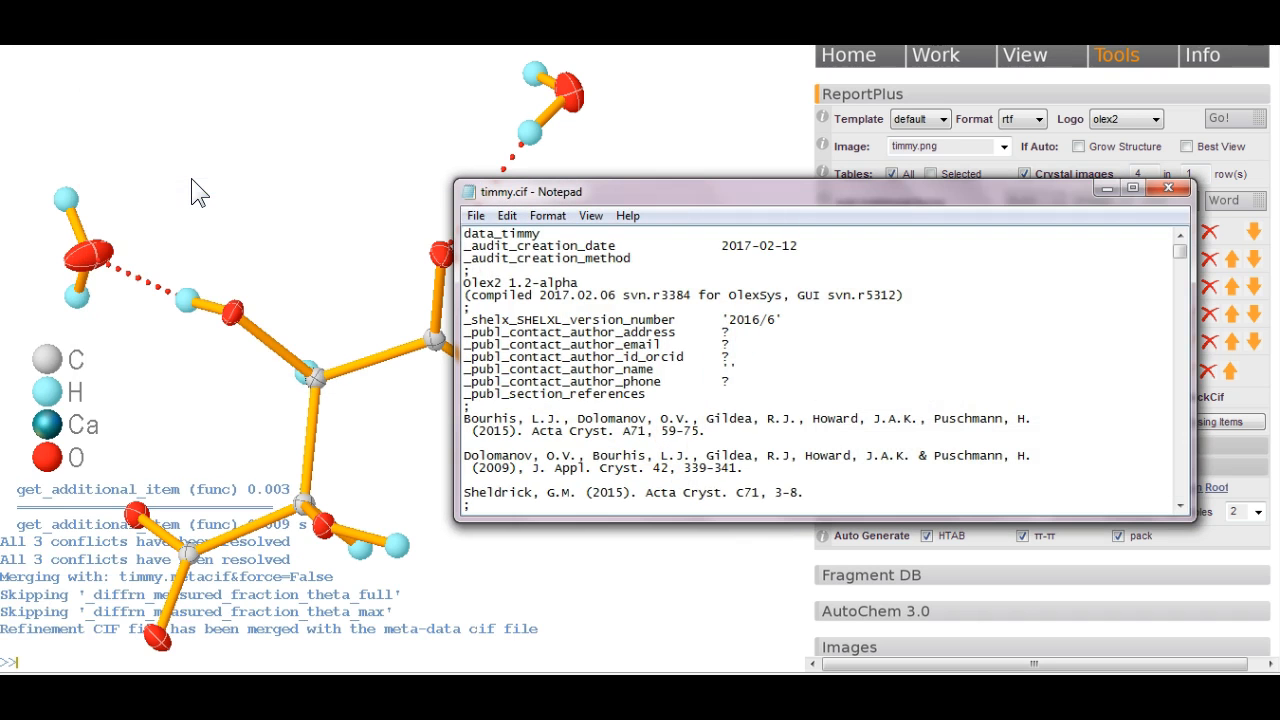
Review the merged timmy.cif, close it, and check again for missing report items.
left_click_drag(1181, 251, 1183, 268)
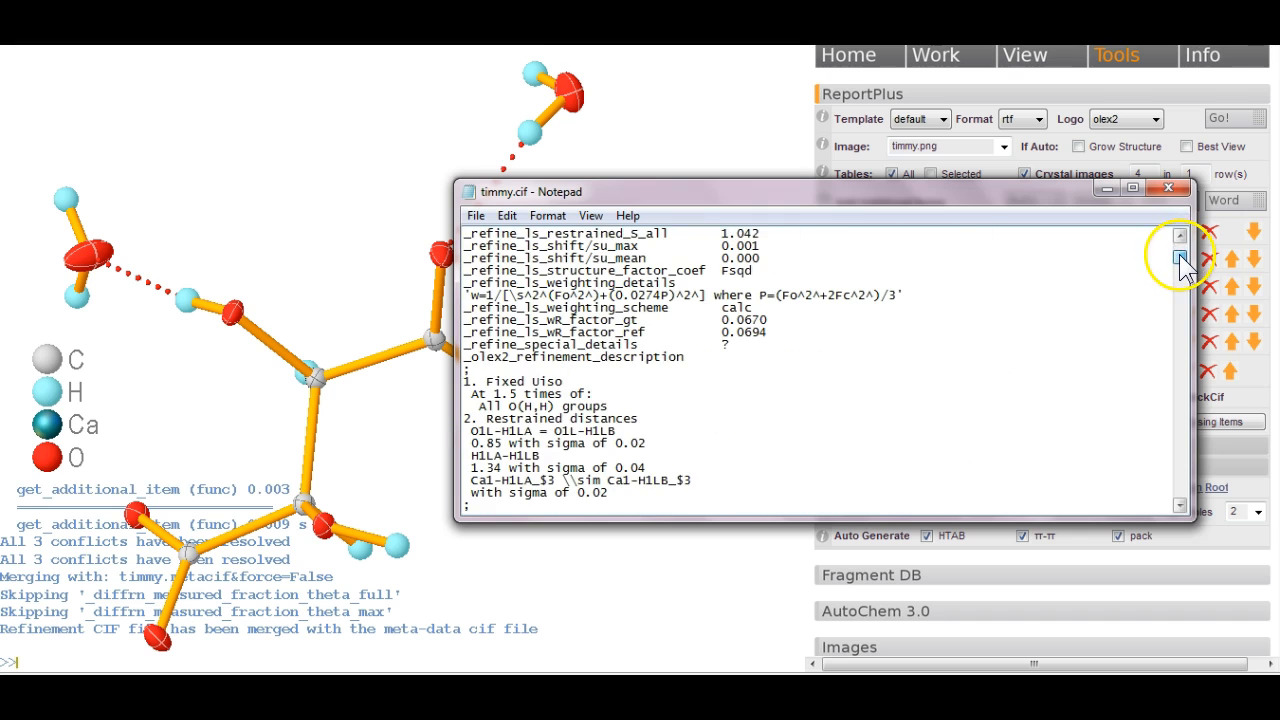
left_click(1168, 188)
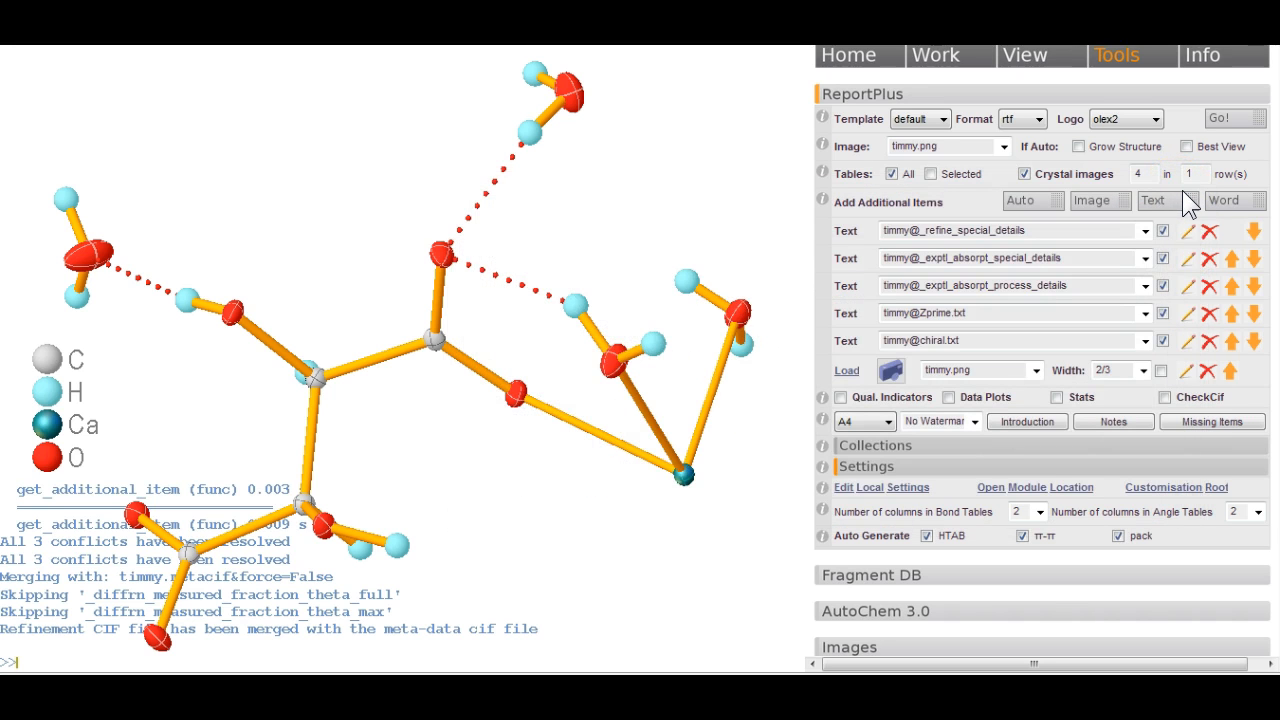
left_click(1218, 418)
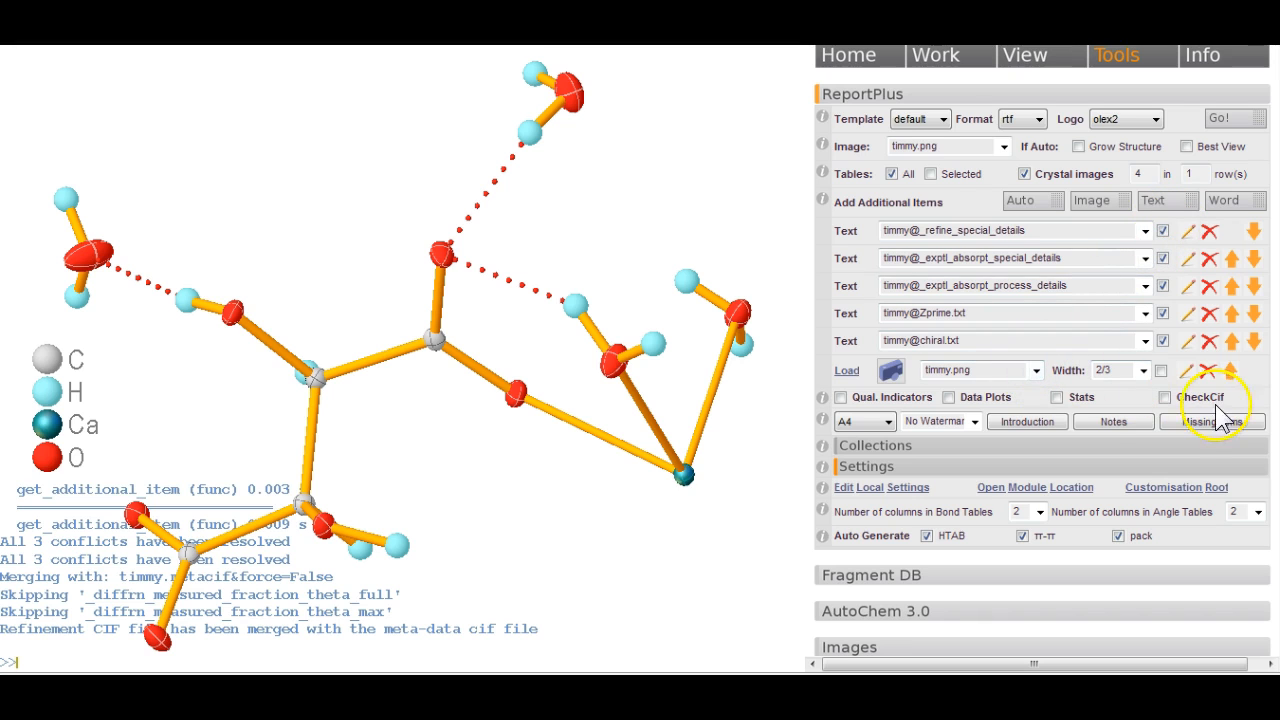
Configure the ReportPlus collections to be stored in the DataDir()/Collections folder.
left_click(933, 452)
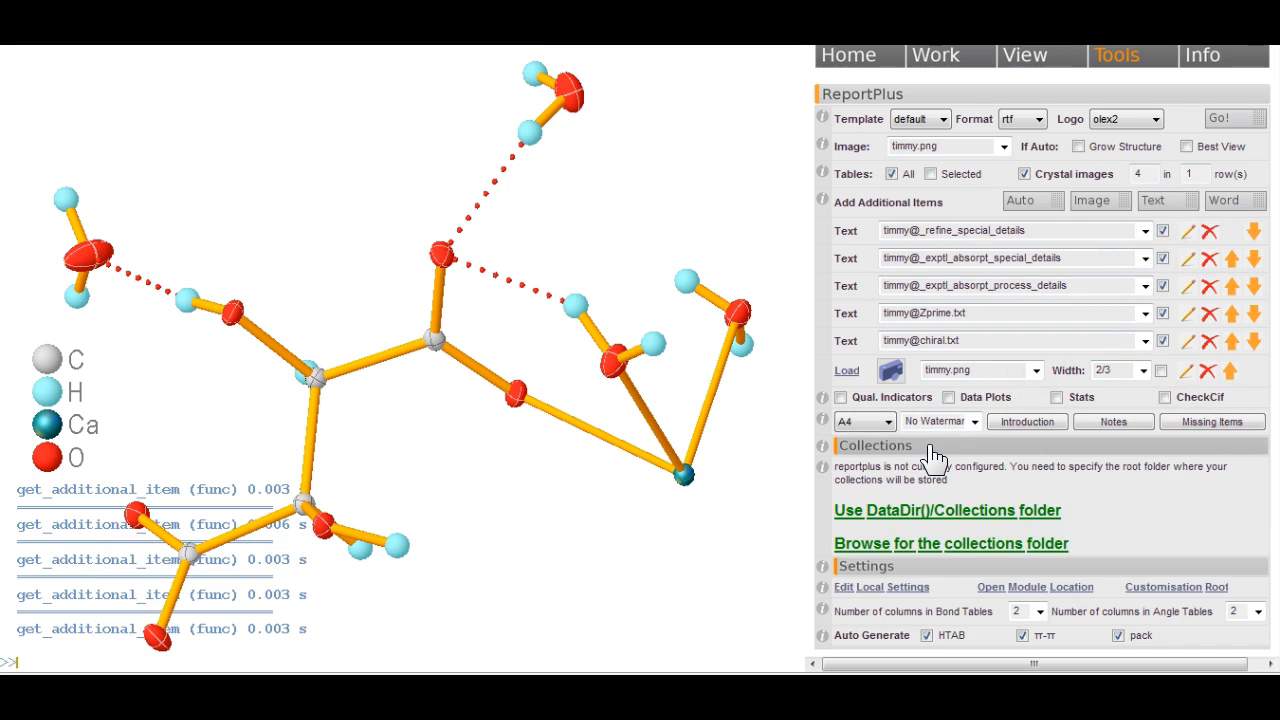
left_click(906, 515)
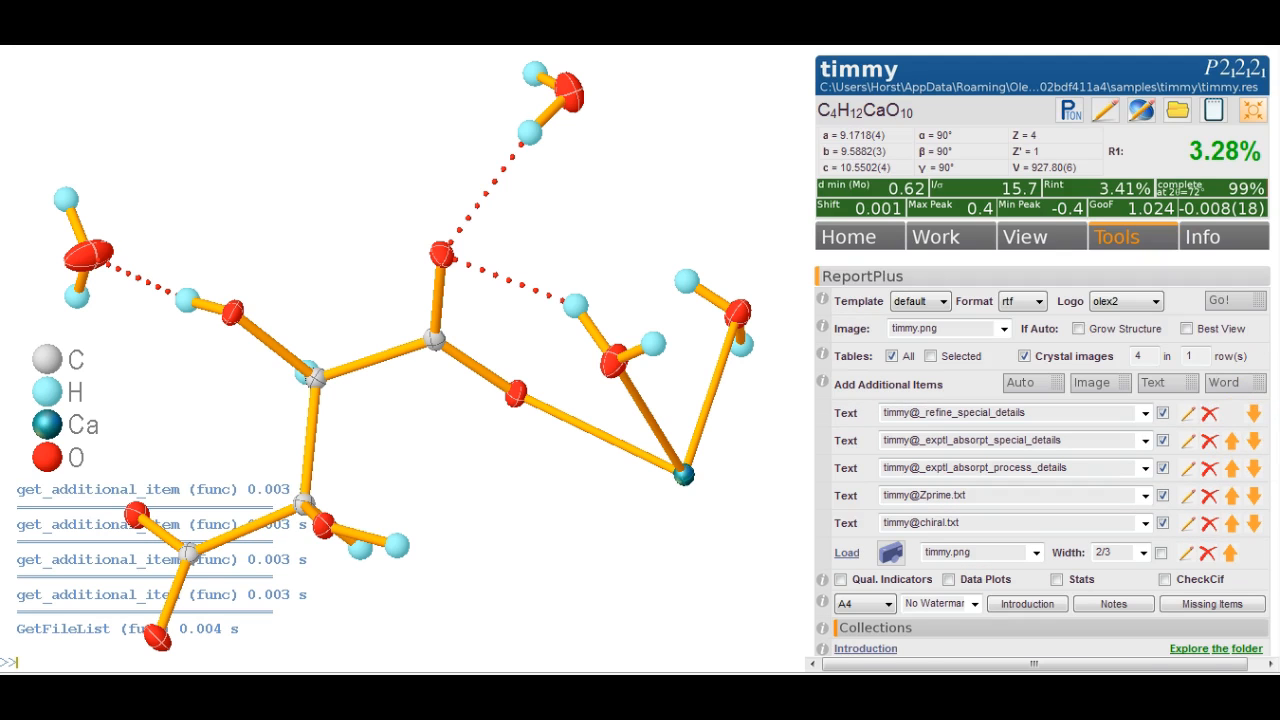
Add the current structure timmy to the demo collection and assign timmy.png as its image.
scroll(1047, 350, "down", 4)
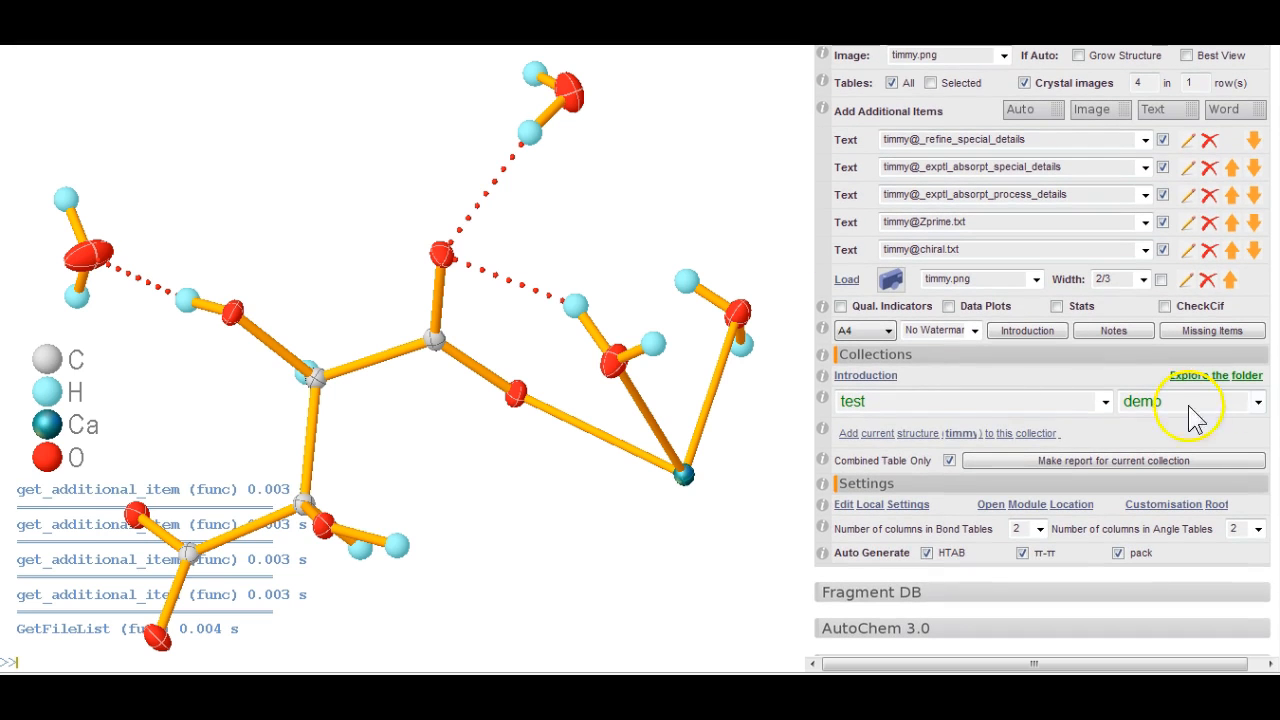
left_click(900, 440)
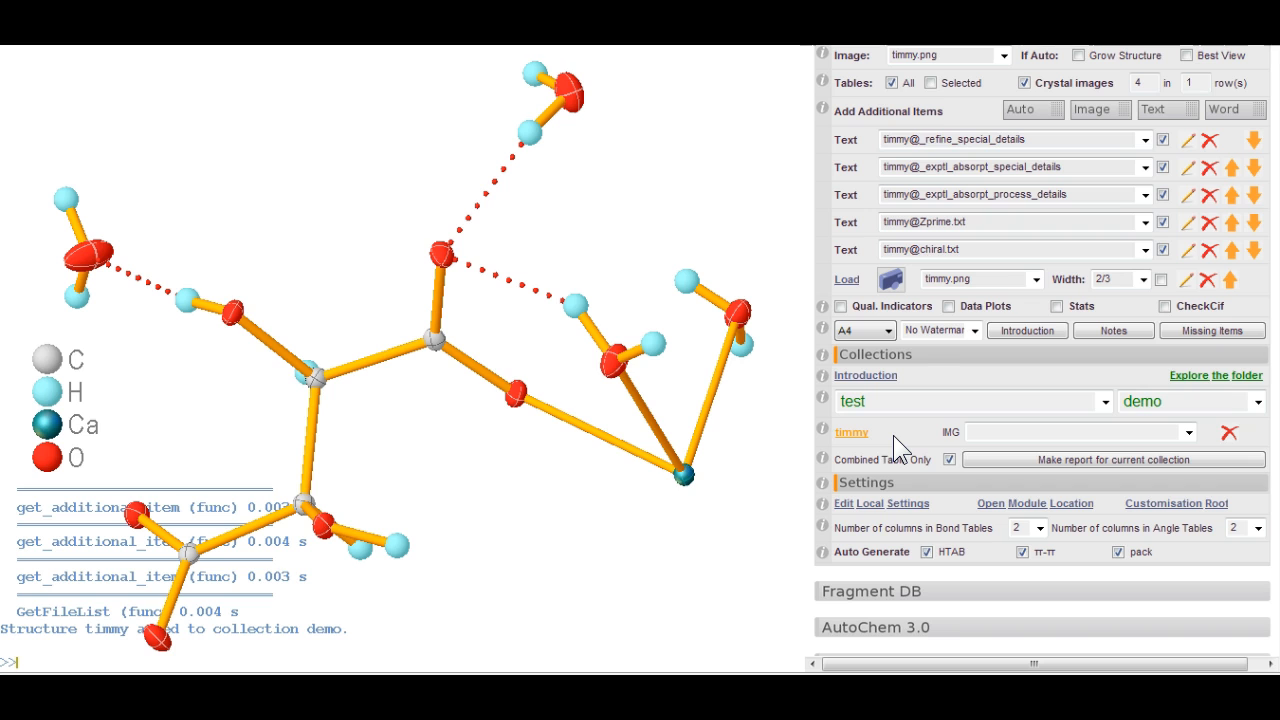
left_click(1189, 433)
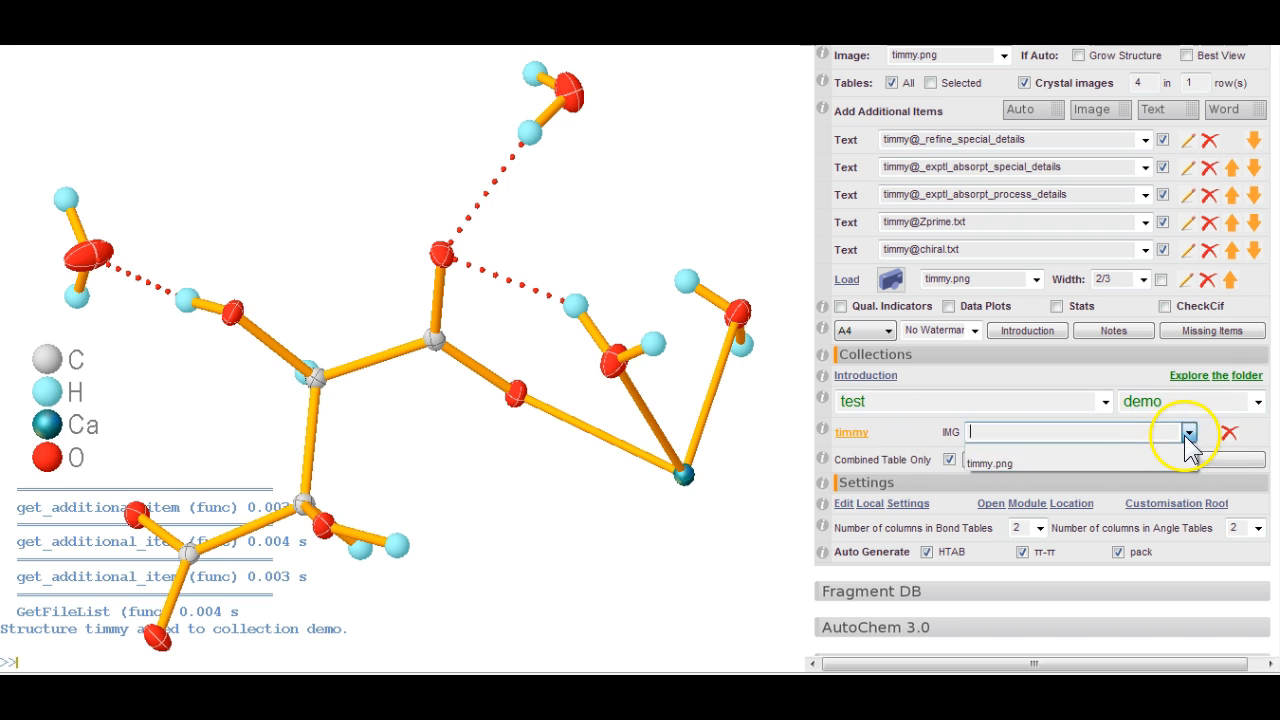
left_click(1112, 464)
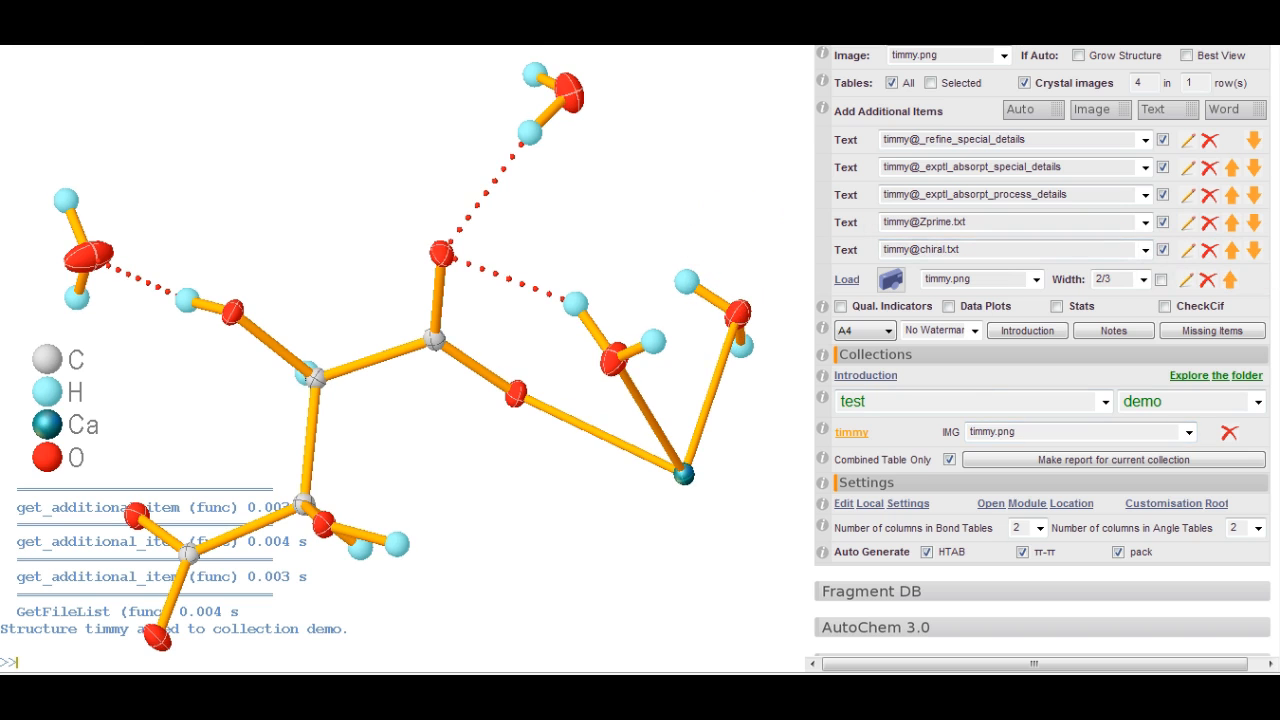
Open the Sucrose sample structure, rotate the molecule, and add it to the demo collection.
scroll(1040, 360, "up", 5)
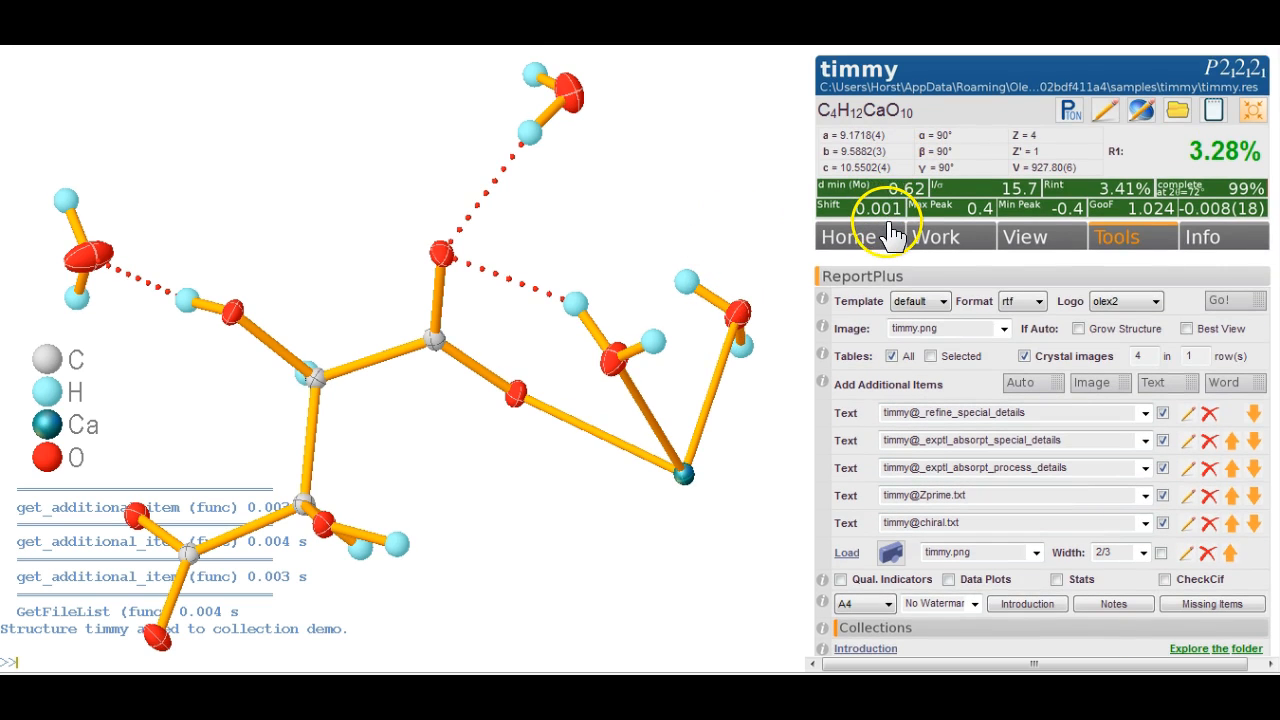
left_click(893, 236)
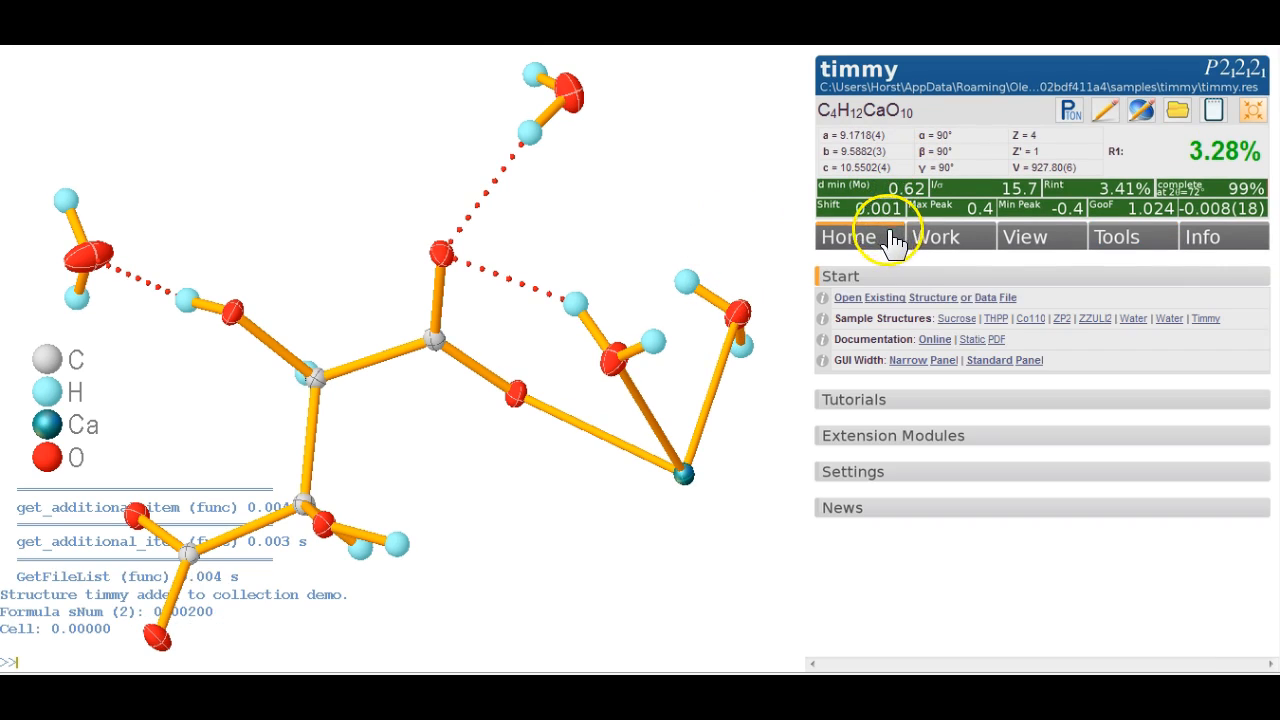
left_click(964, 324)
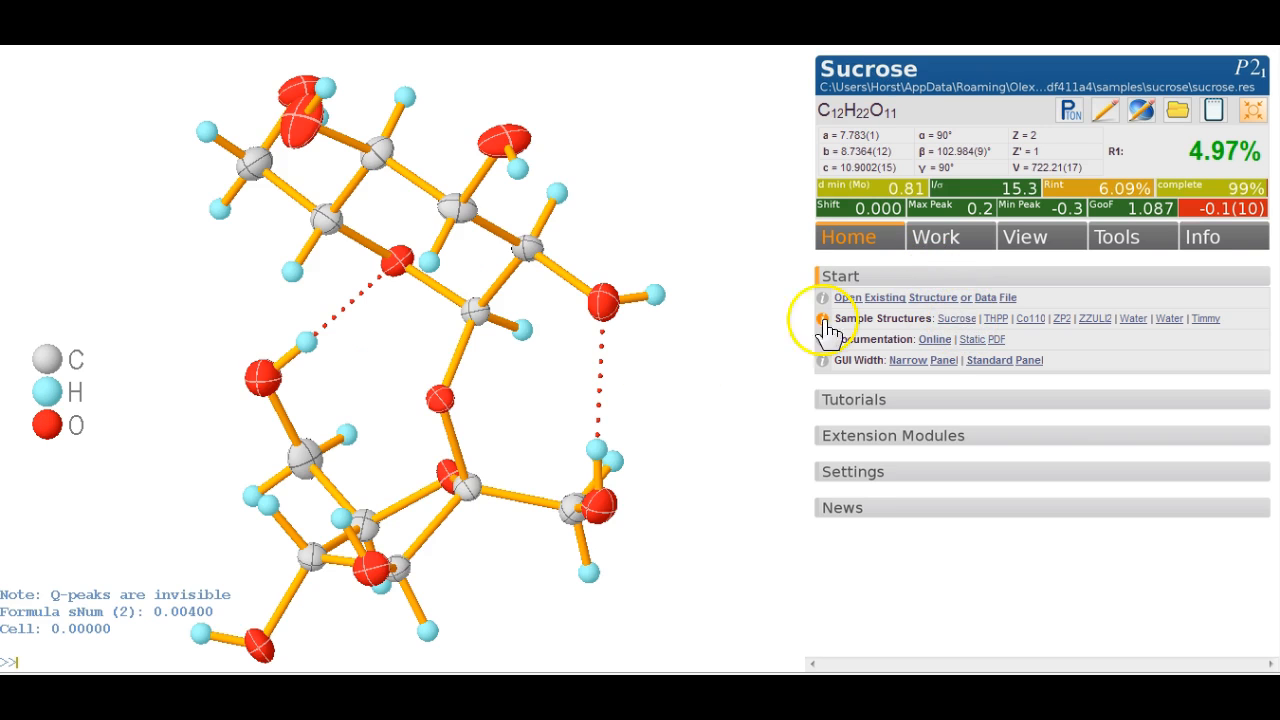
left_click_drag(714, 429, 686, 471)
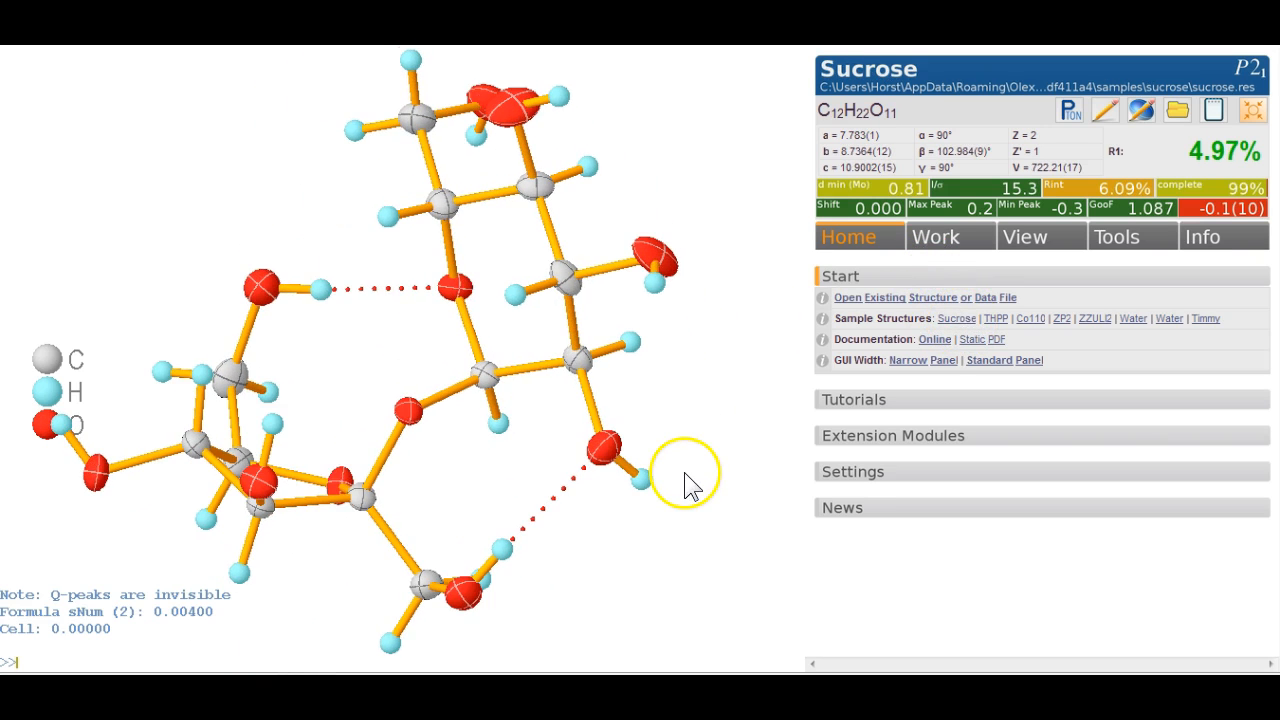
left_click(1148, 252)
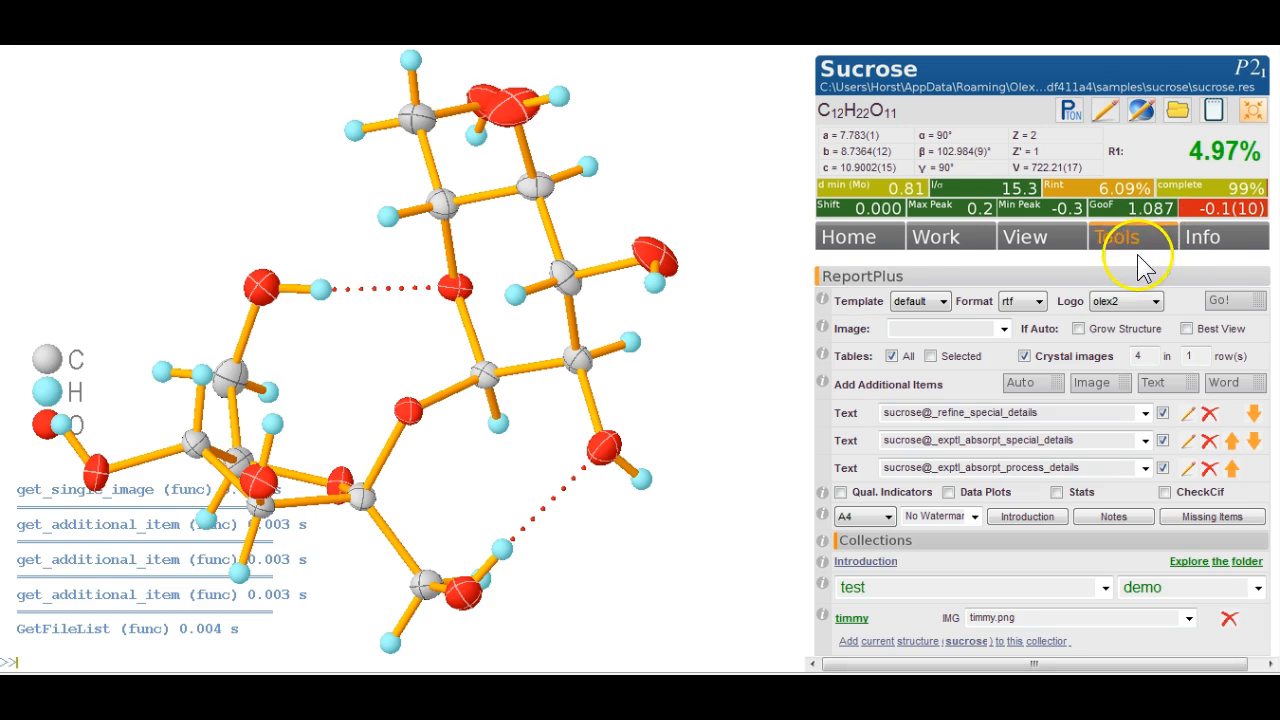
left_click(928, 643)
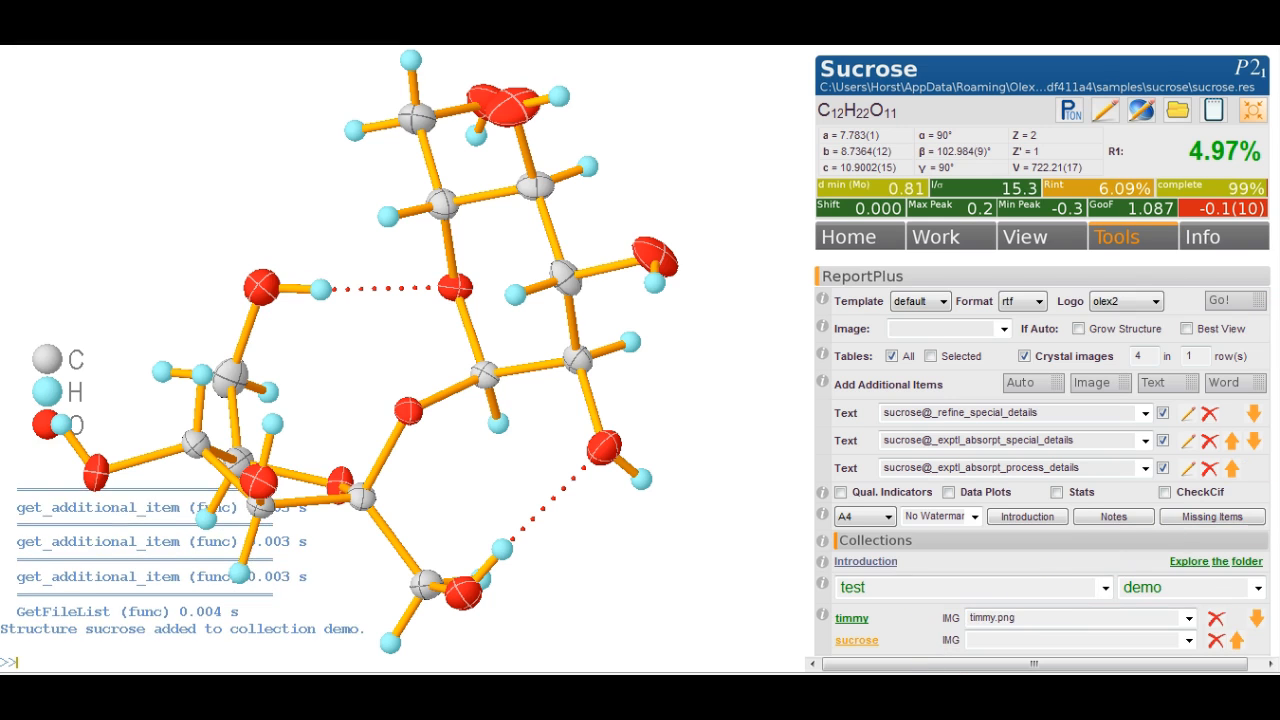
Switch to the timmy structure and back to sucrose through their entries in the demo collection.
scroll(1043, 350, "down", 2)
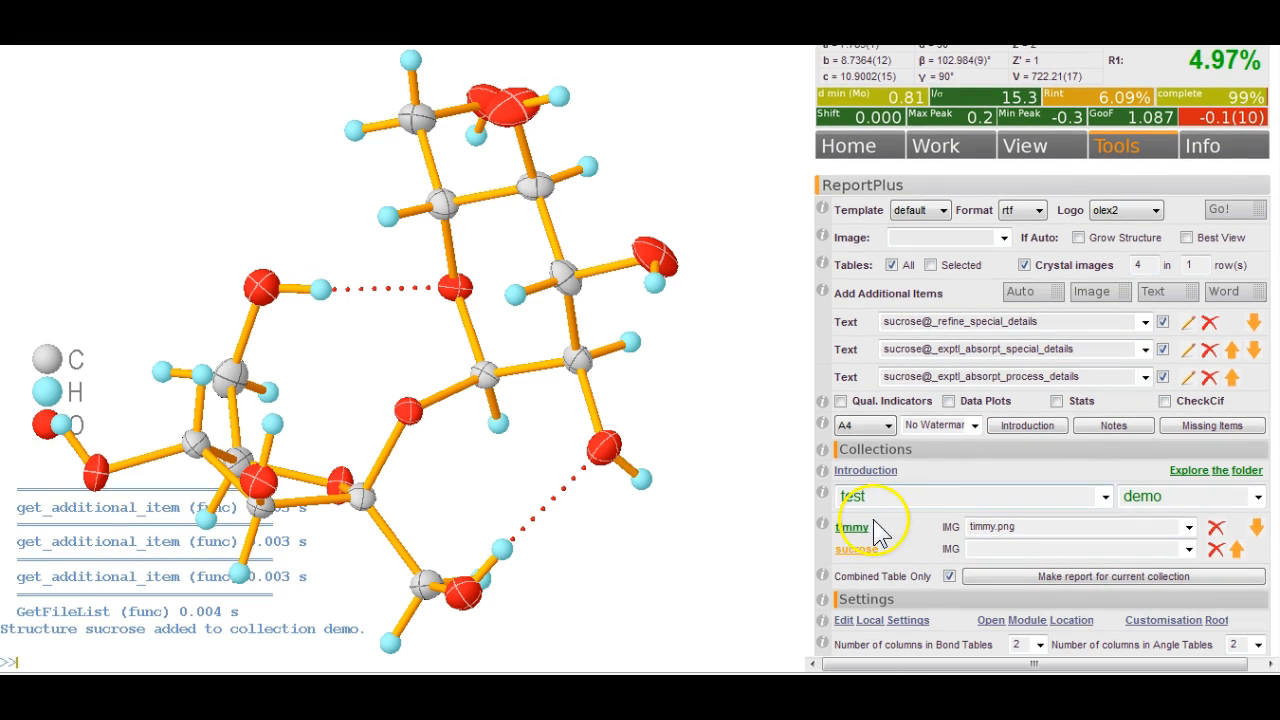
left_click(855, 530)
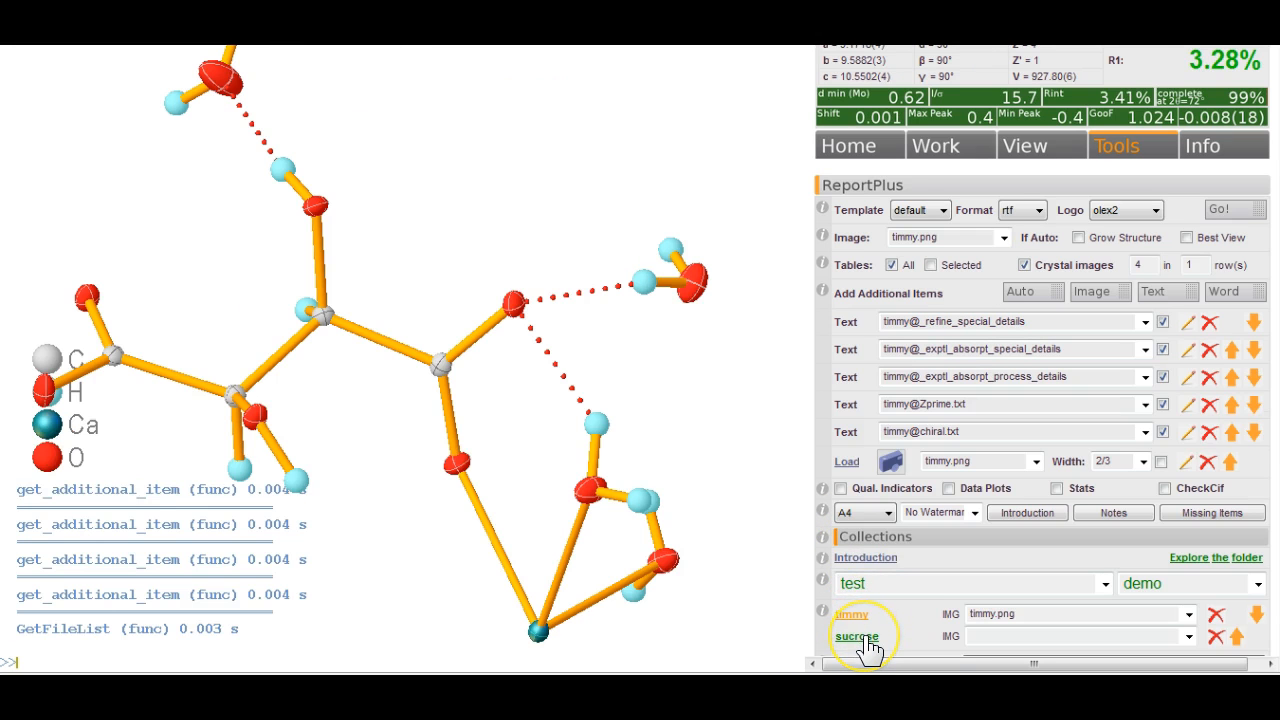
left_click(866, 640)
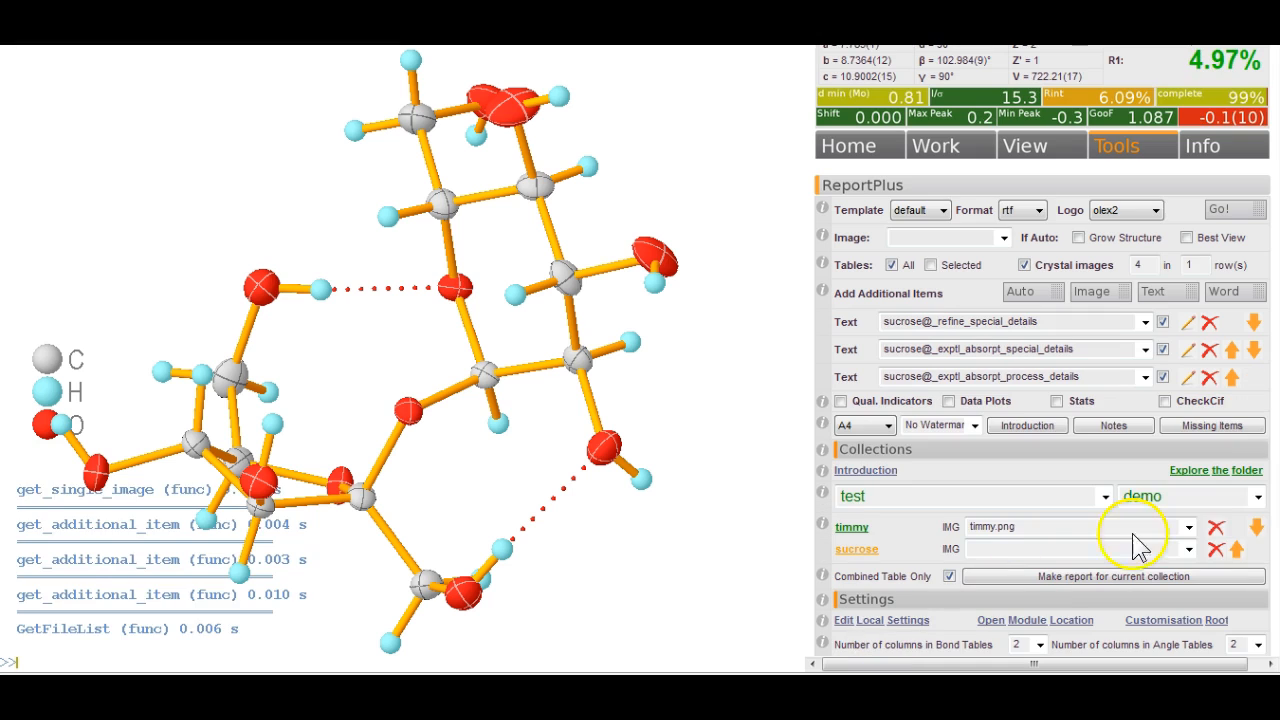
Generate the combined-table report for the demo collection and skim the resulting table.
scroll(1043, 350, "down", 1)
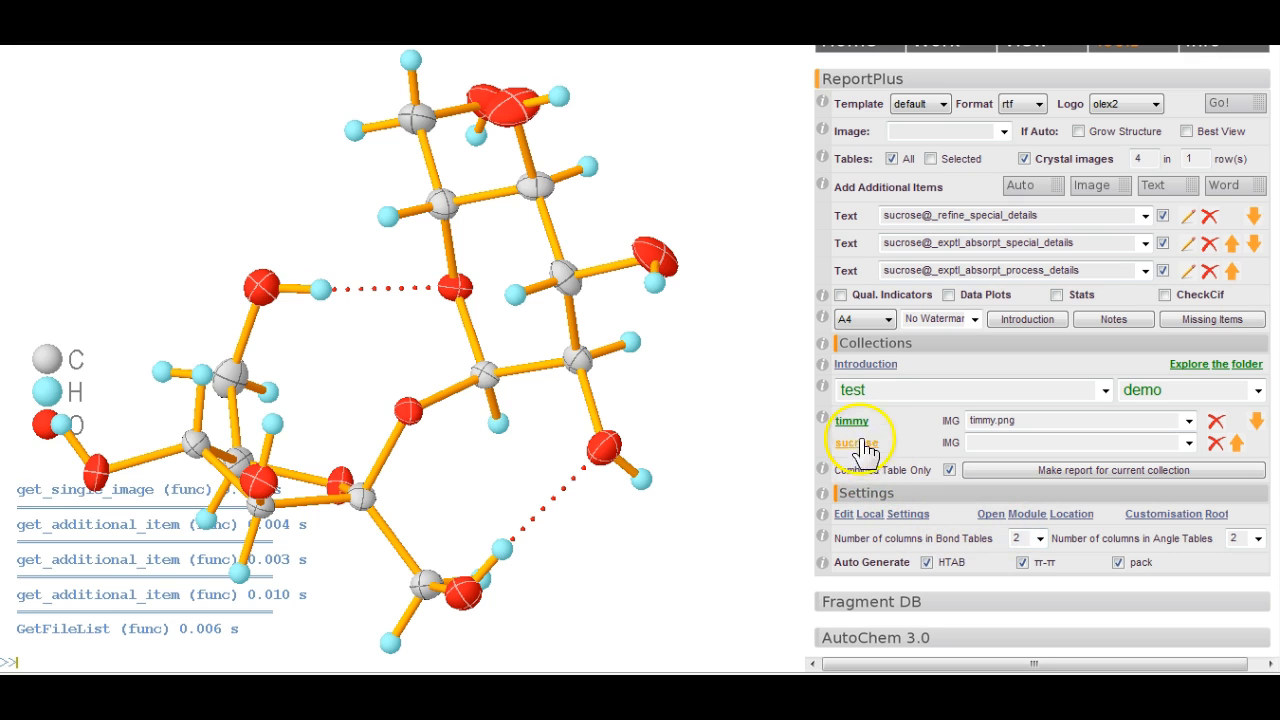
left_click(1075, 478)
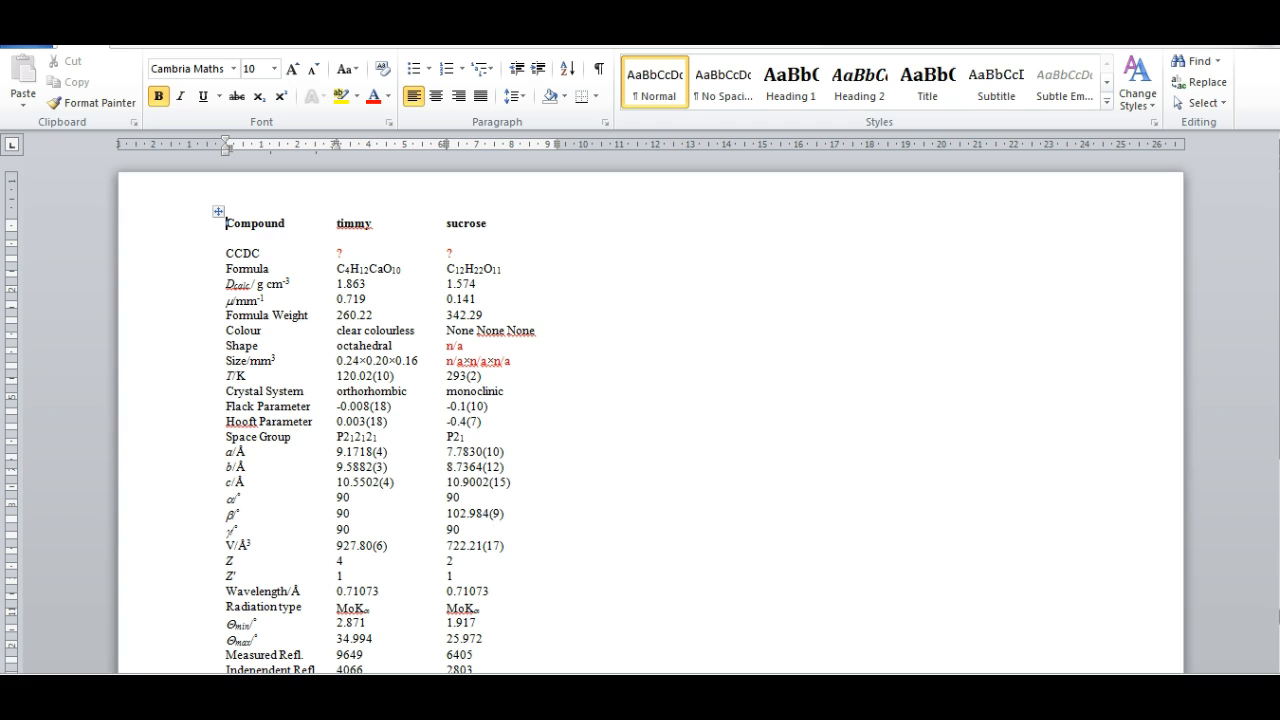
scroll(650, 420, "down", 3)
scroll(650, 420, "up", 2)
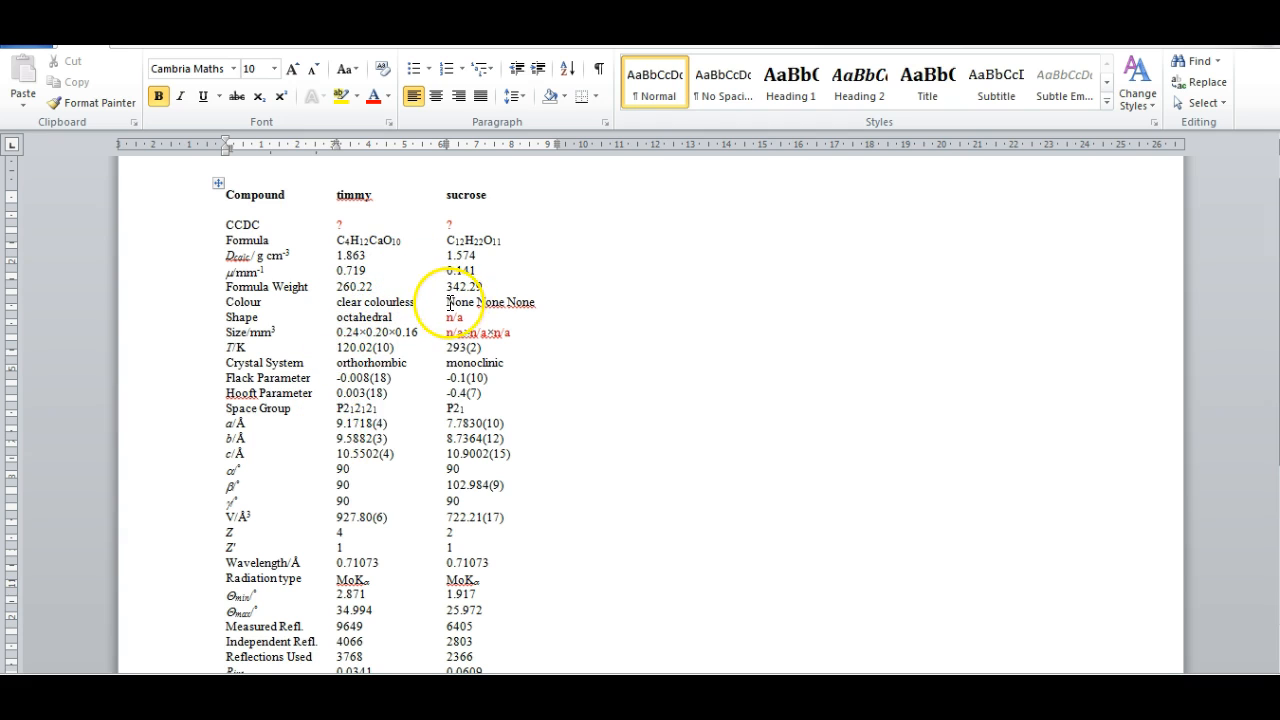
Examine the report table, highlighting the sucrose colour entry and the temperature values of both compounds.
left_click_drag(447, 302, 538, 302)
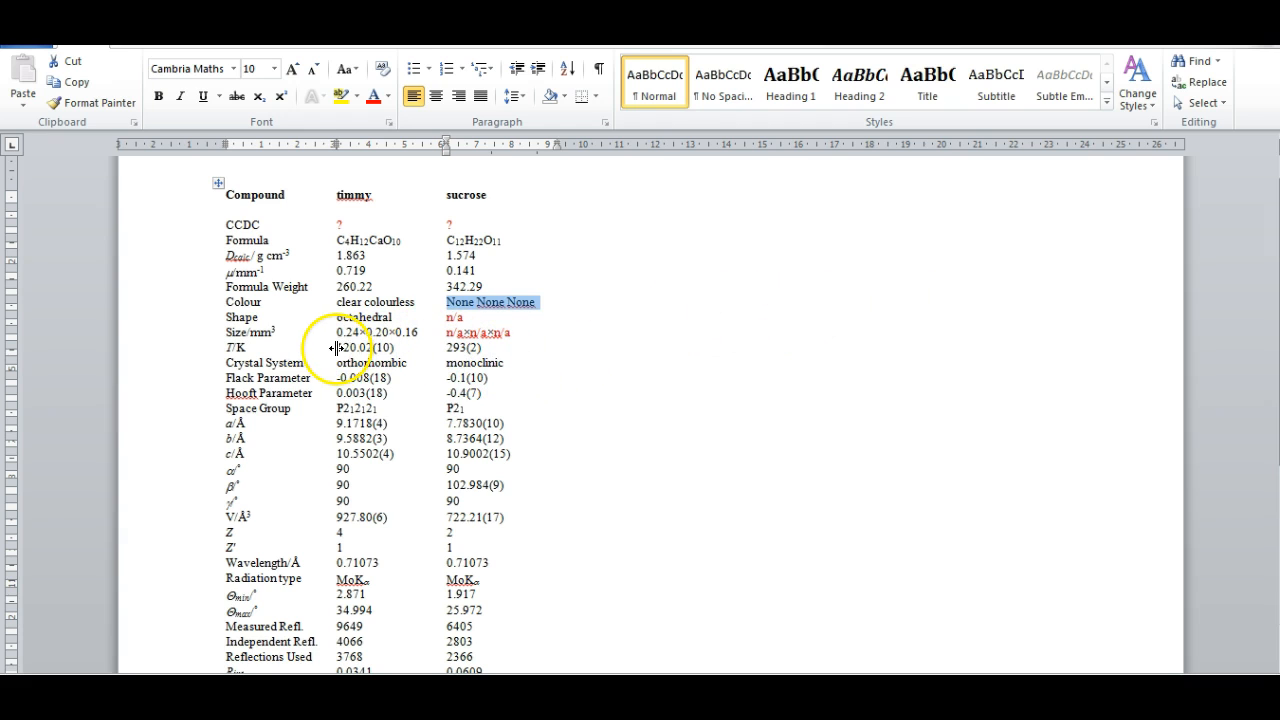
left_click_drag(341, 348, 470, 351)
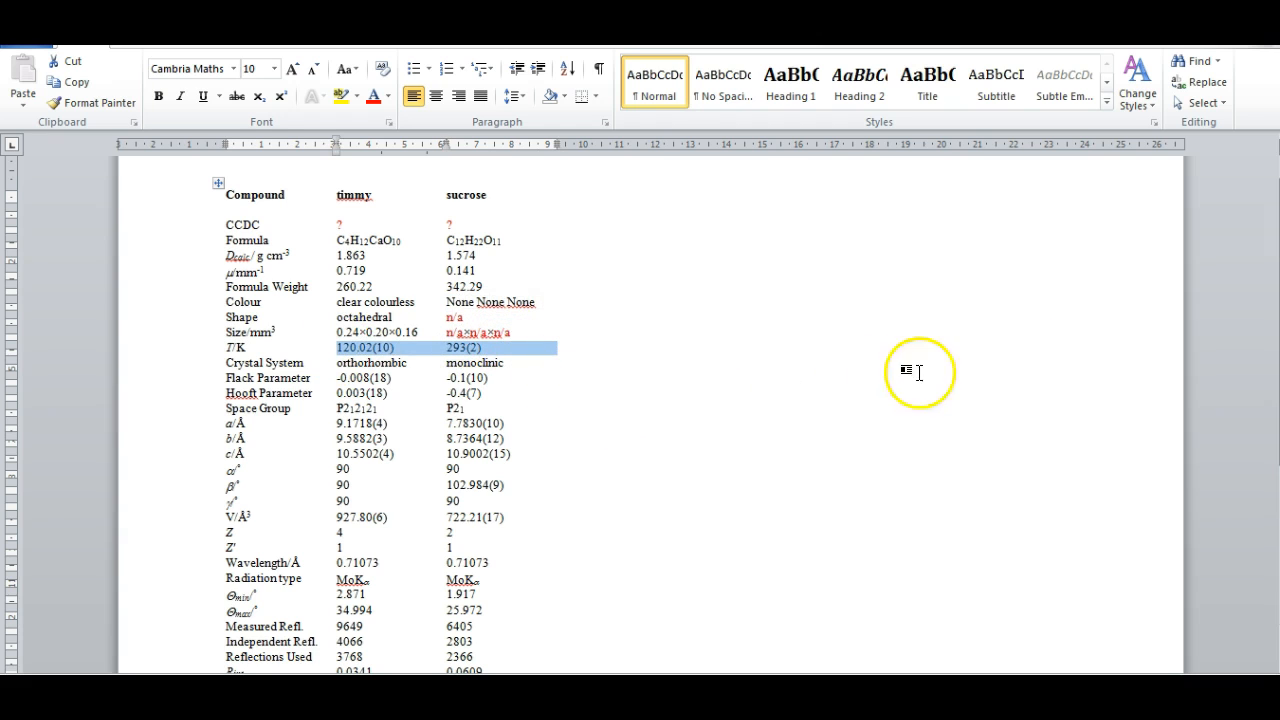
scroll(650, 410, "down", 5)
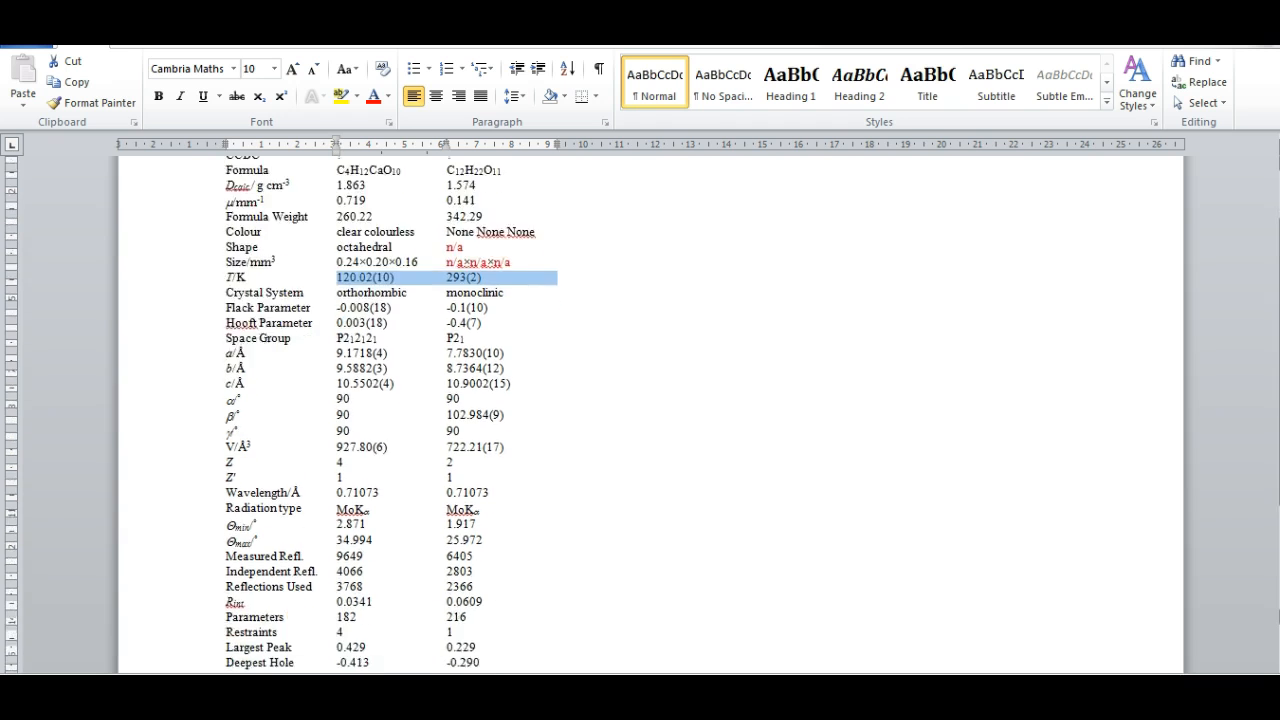
scroll(559, 587, "up", 6)
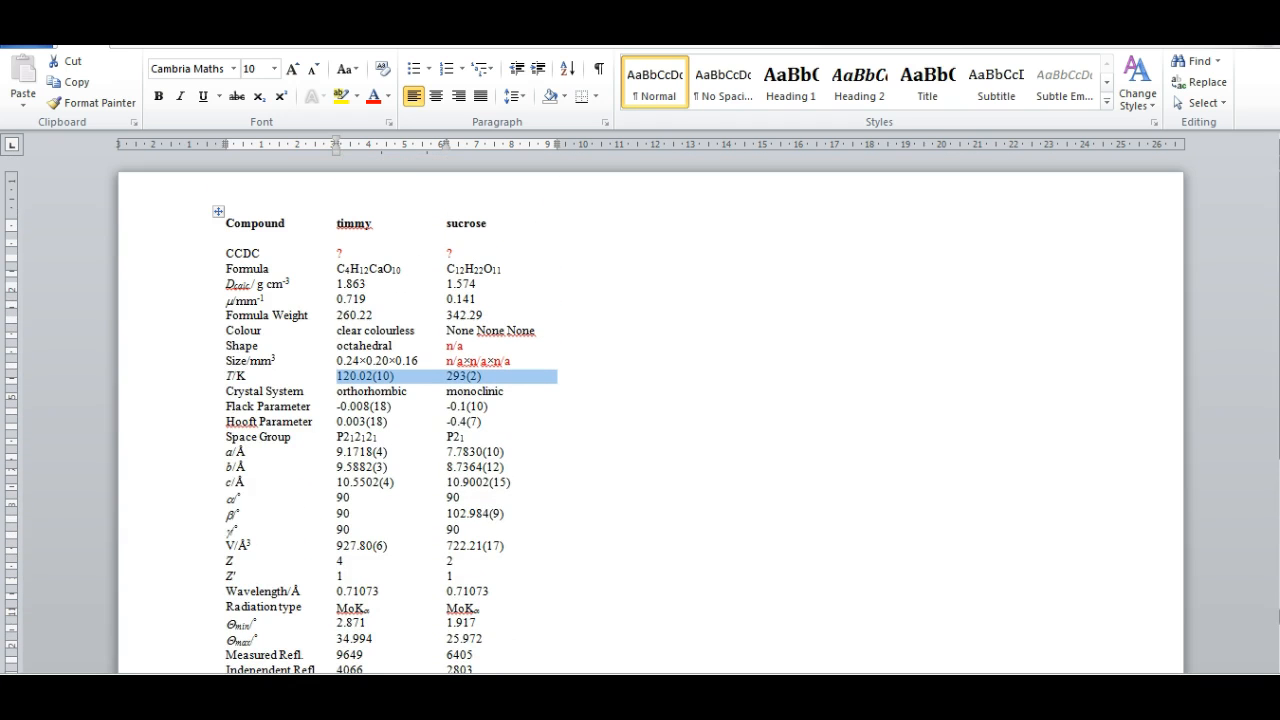
Close the combined report and load timmy from the demo collection in Olex2.
left_click(1256, 12)
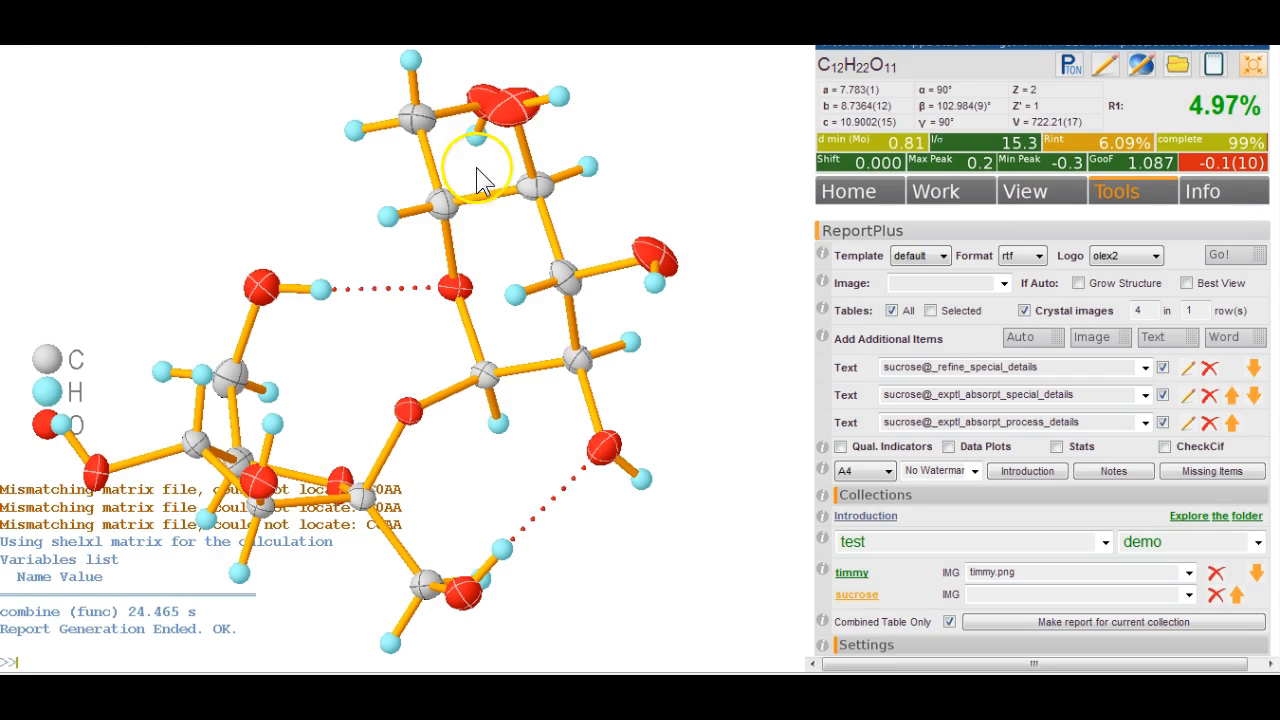
left_click(866, 580)
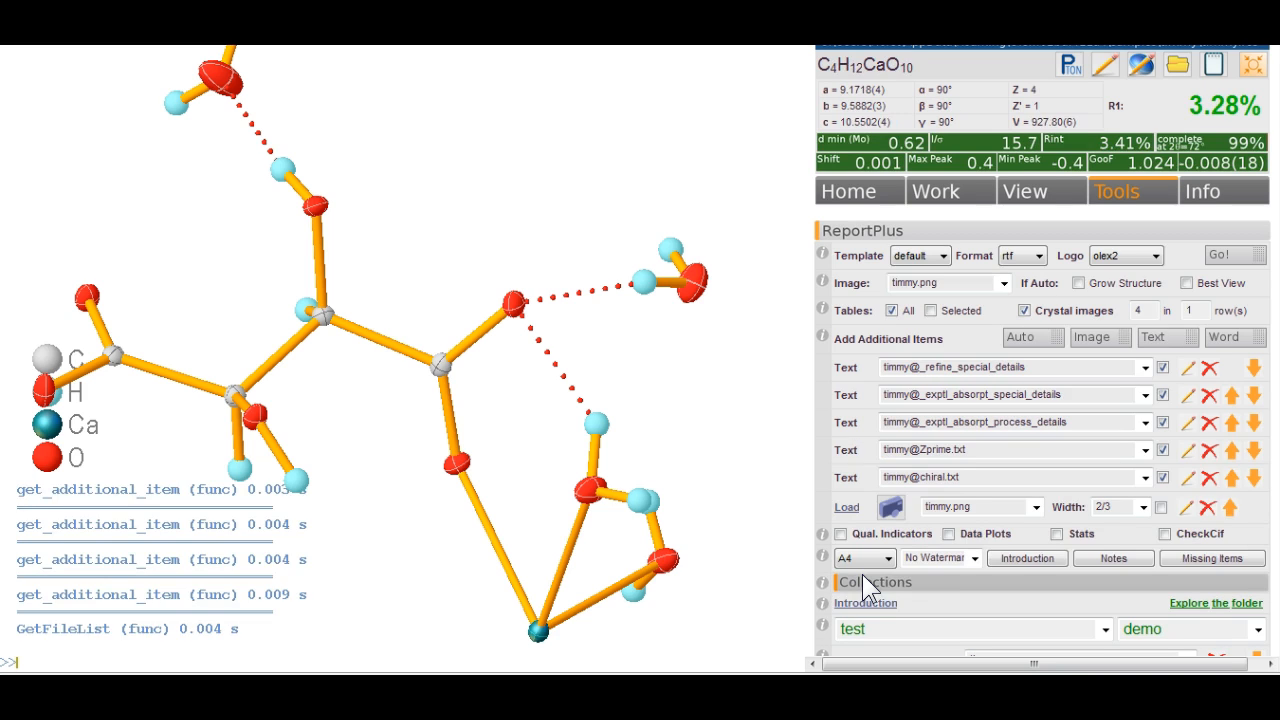